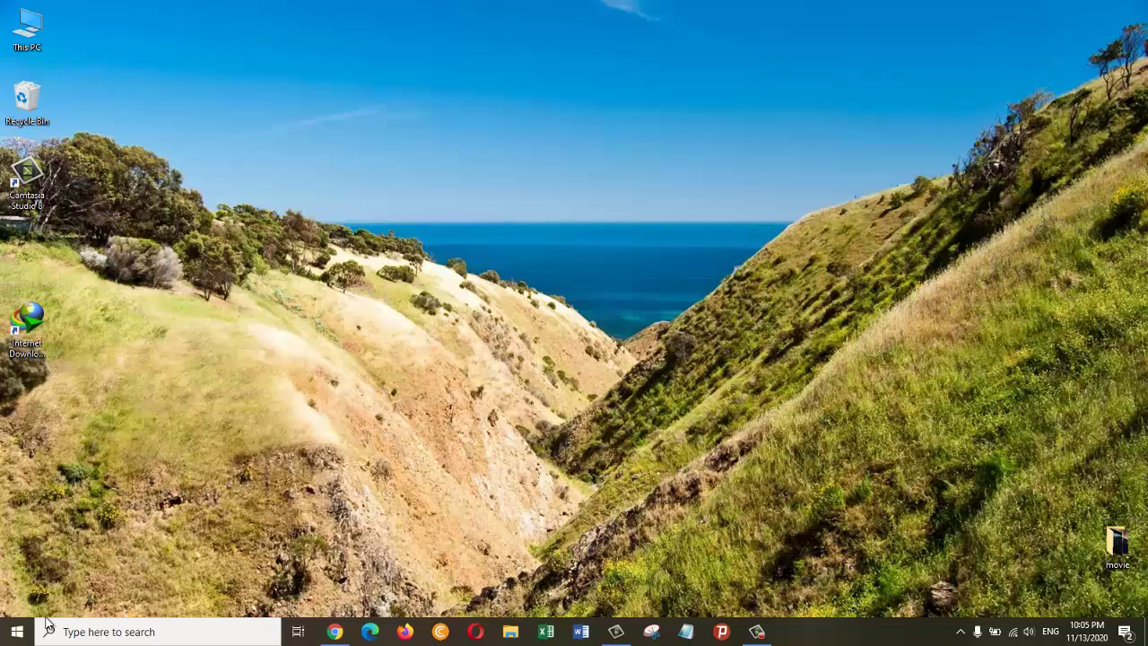
Step: From the Start menu, open Settings and go to Network & Internet > VPN
left_click(19, 635)
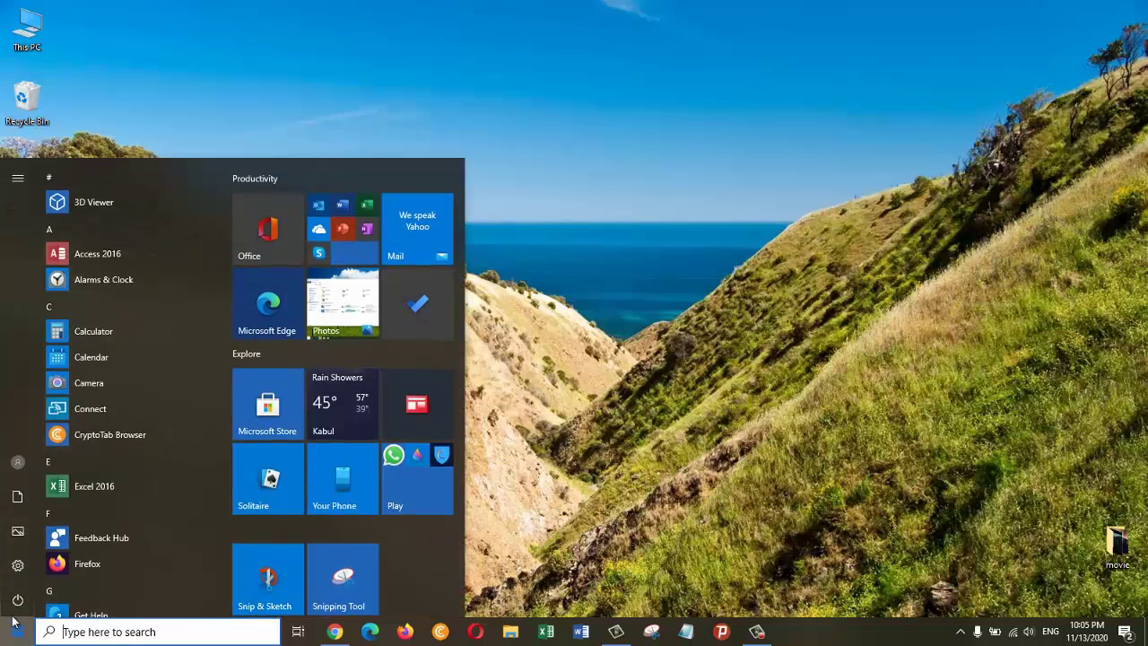
left_click(18, 566)
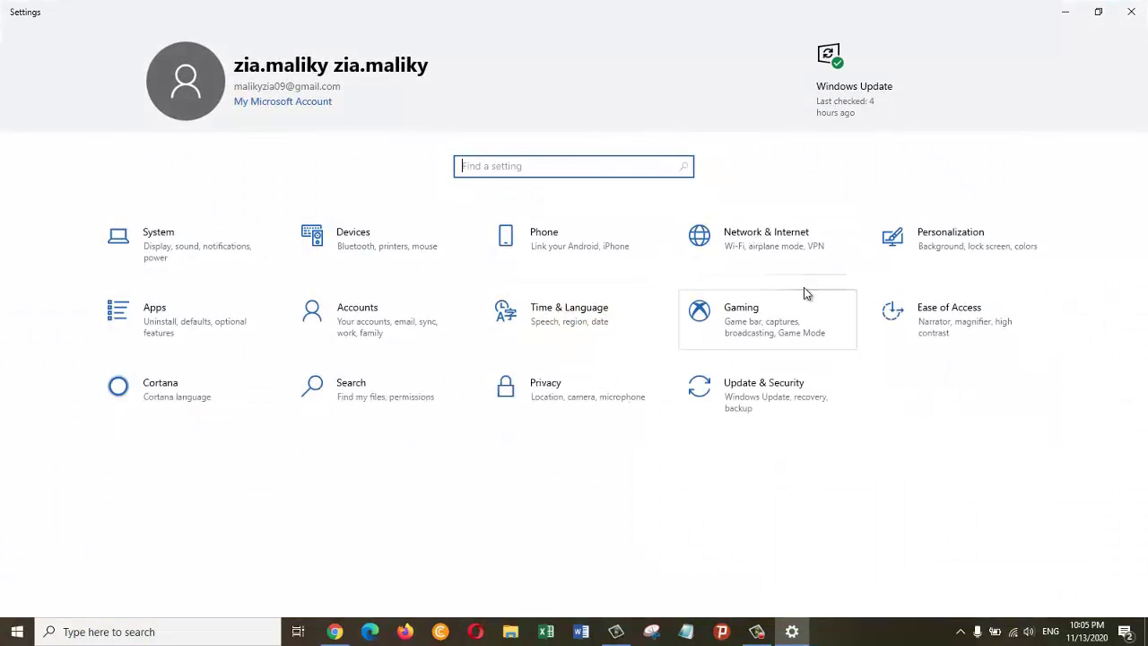
left_click(779, 254)
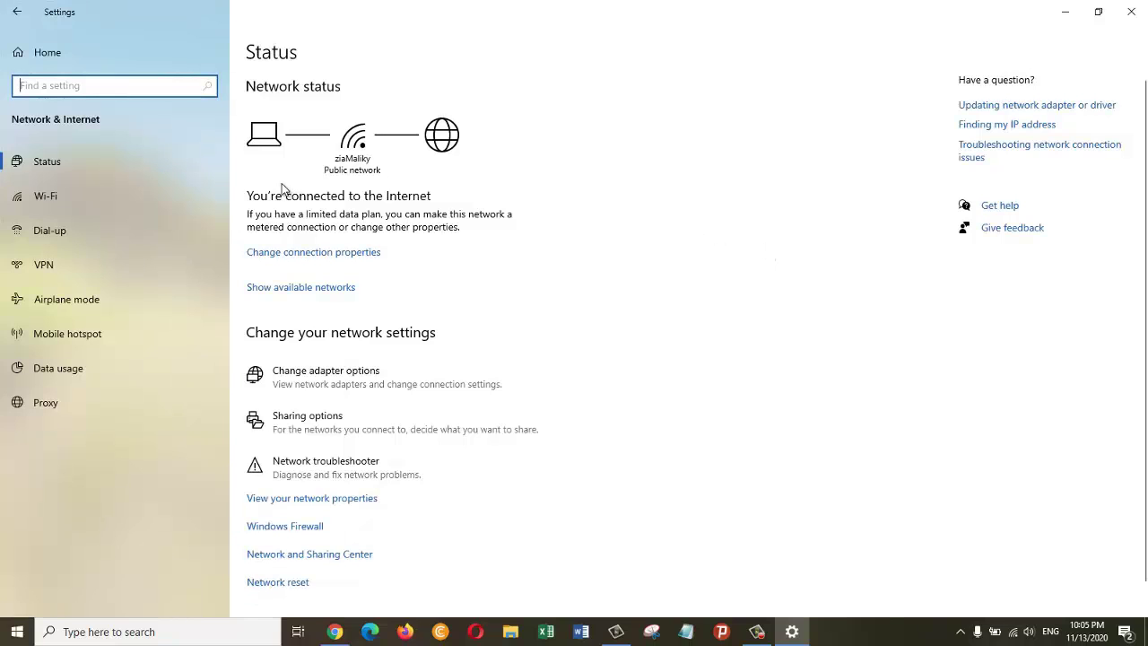
left_click(41, 267)
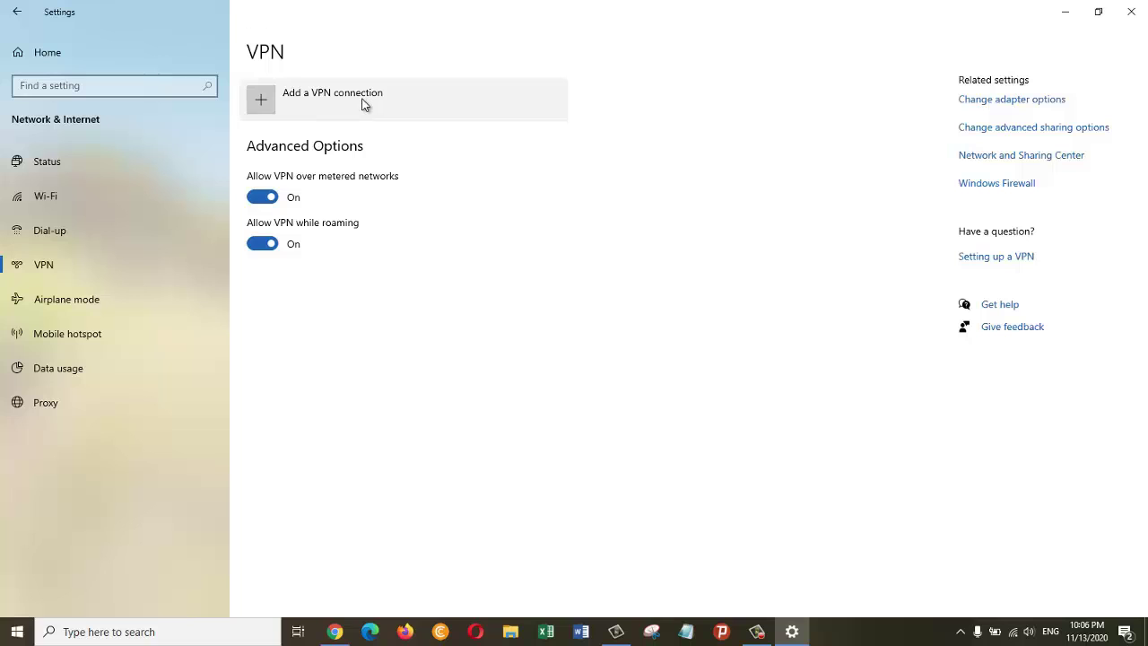
Step: Begin a new VPN connection with provider Windows (built-in) and connection name FreeVPN4You
left_click(279, 100)
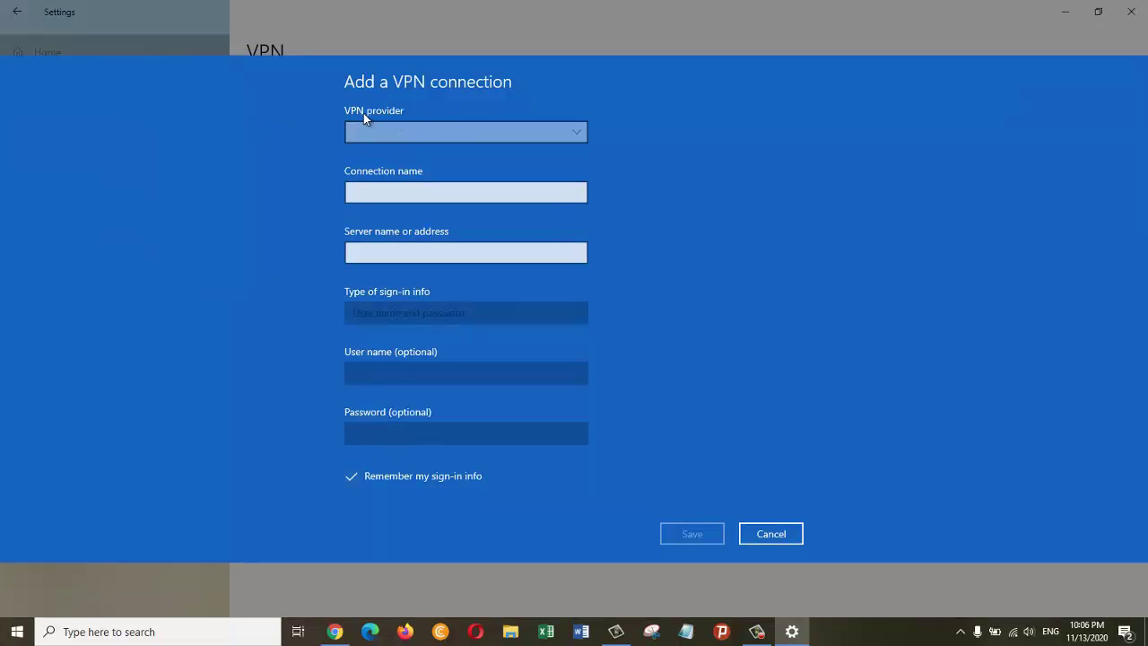
left_click(577, 130)
left_click(427, 142)
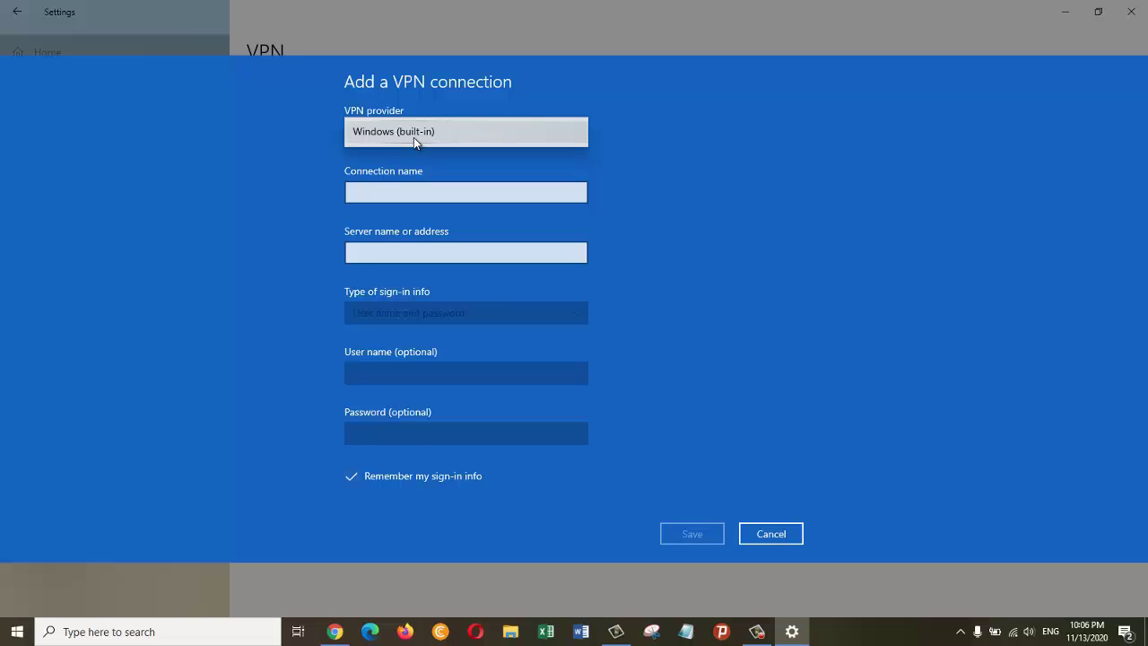
left_click(413, 138)
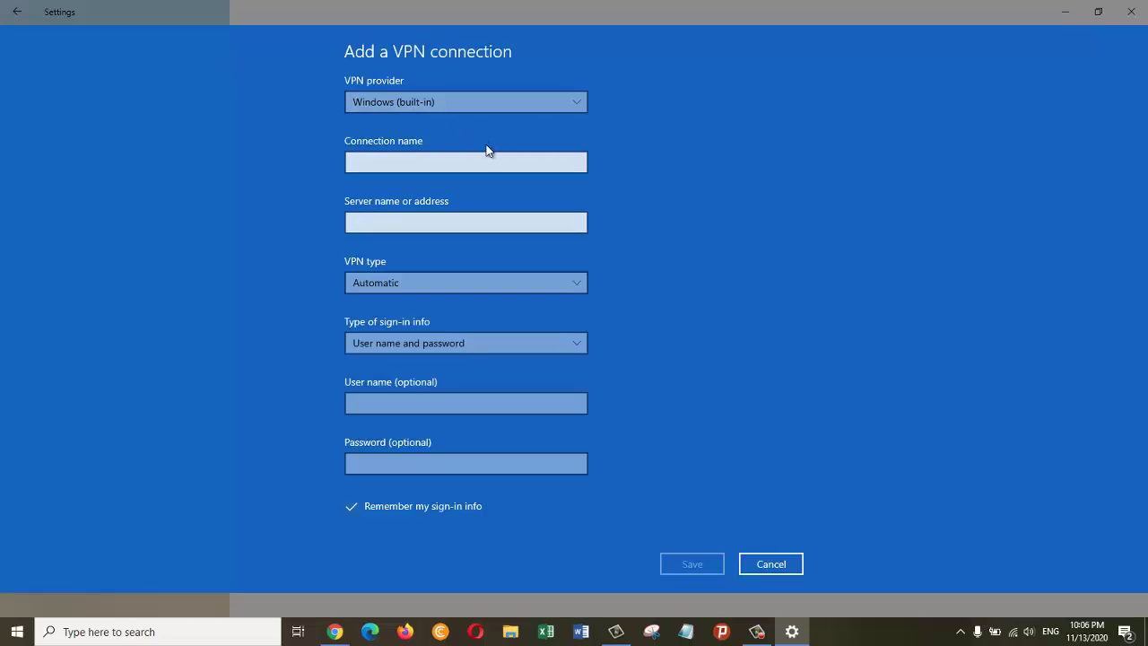
left_click(422, 161)
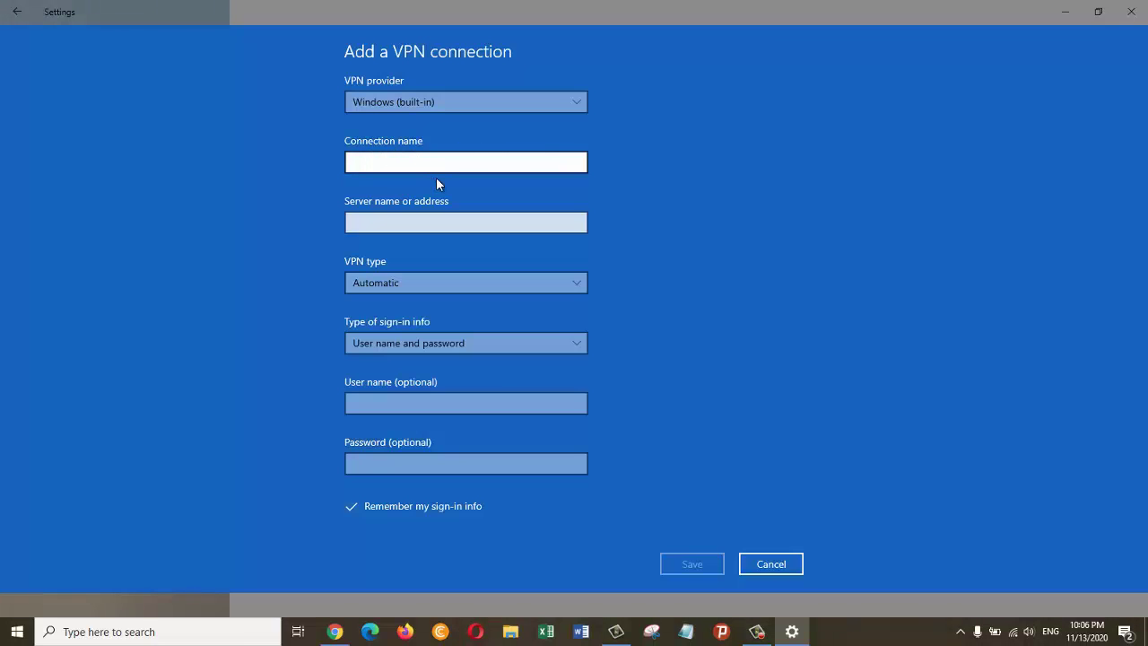
type("FreeVPN4You")
left_click(409, 222)
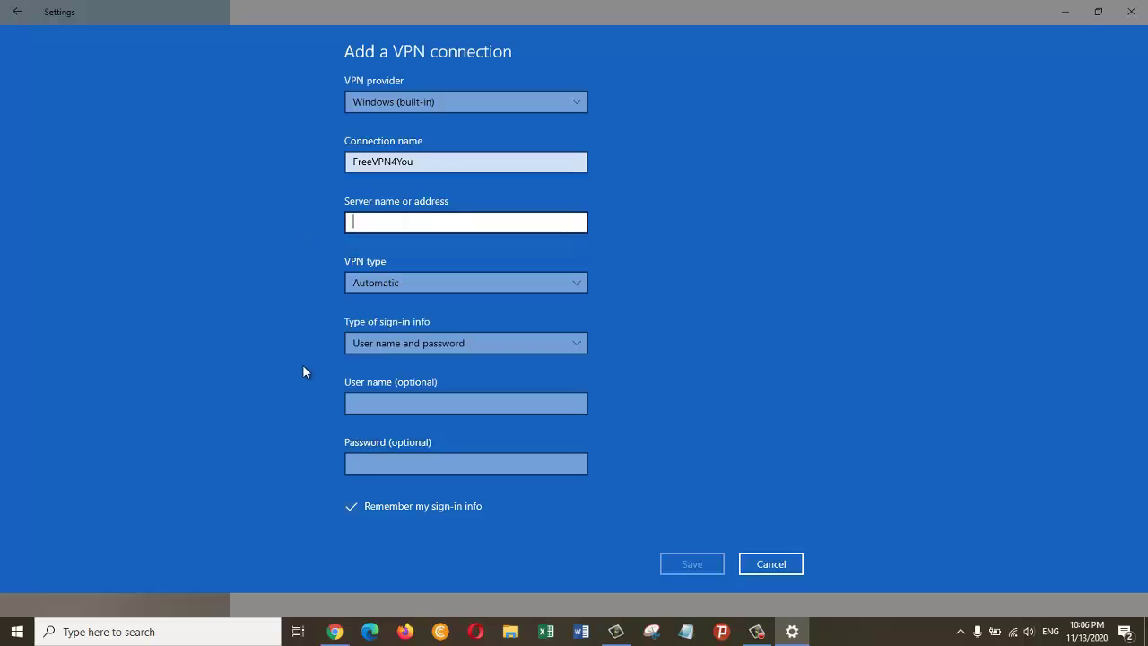
Step: Open FreeVPN4You's L2TP/IPsec server page in Chrome and dismiss the covering ad
left_click(334, 632)
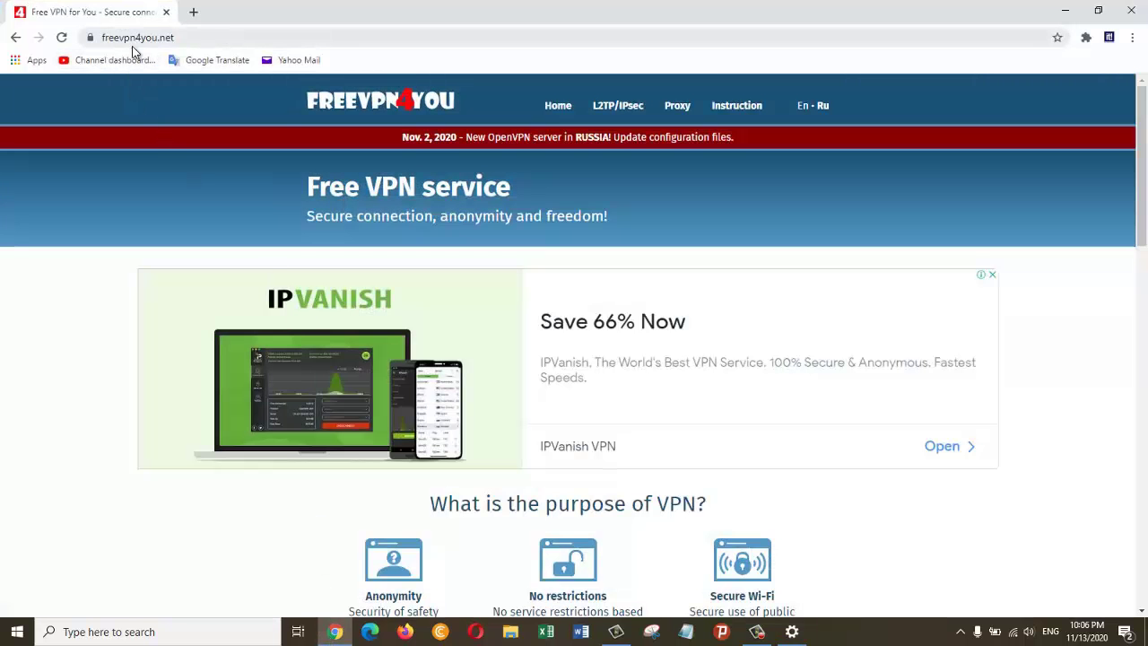
left_click(174, 38)
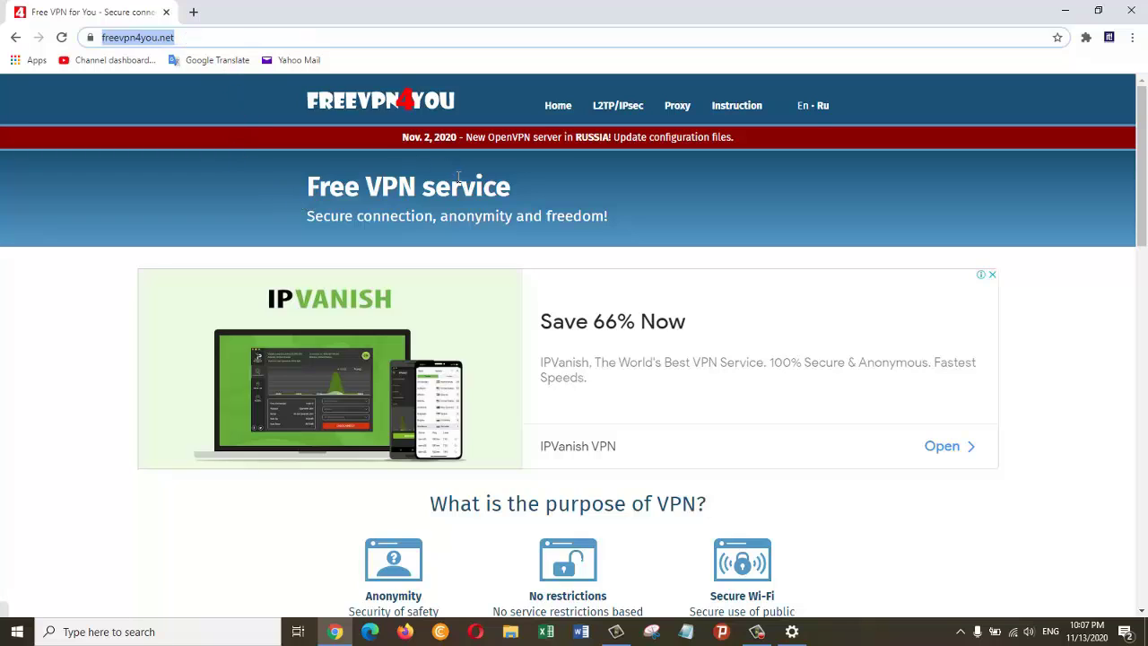
left_click(625, 115)
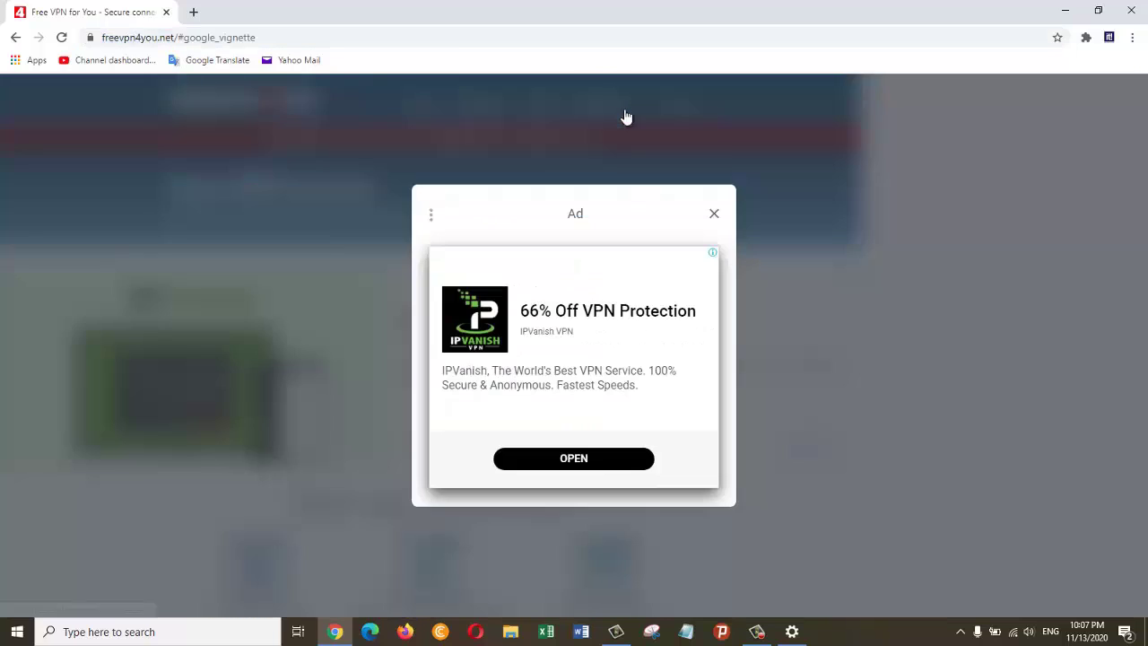
left_click(714, 214)
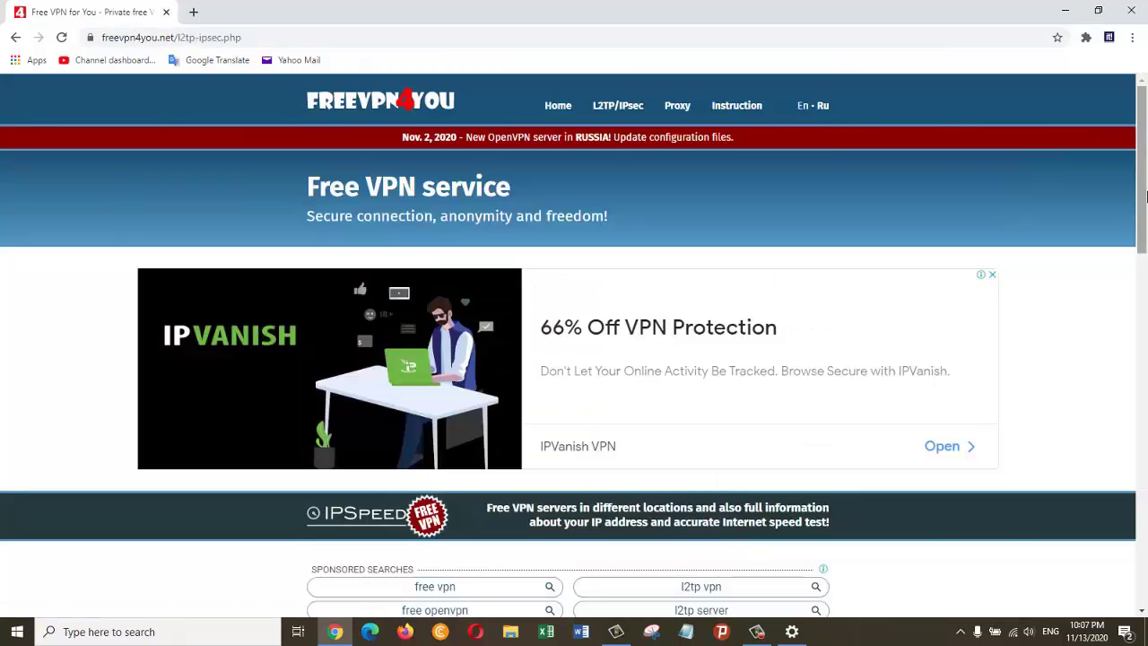
Step: Copy the Republic of Korea server address 175.197.56.193 from the server table
left_click_drag(1145, 196, 1105, 454)
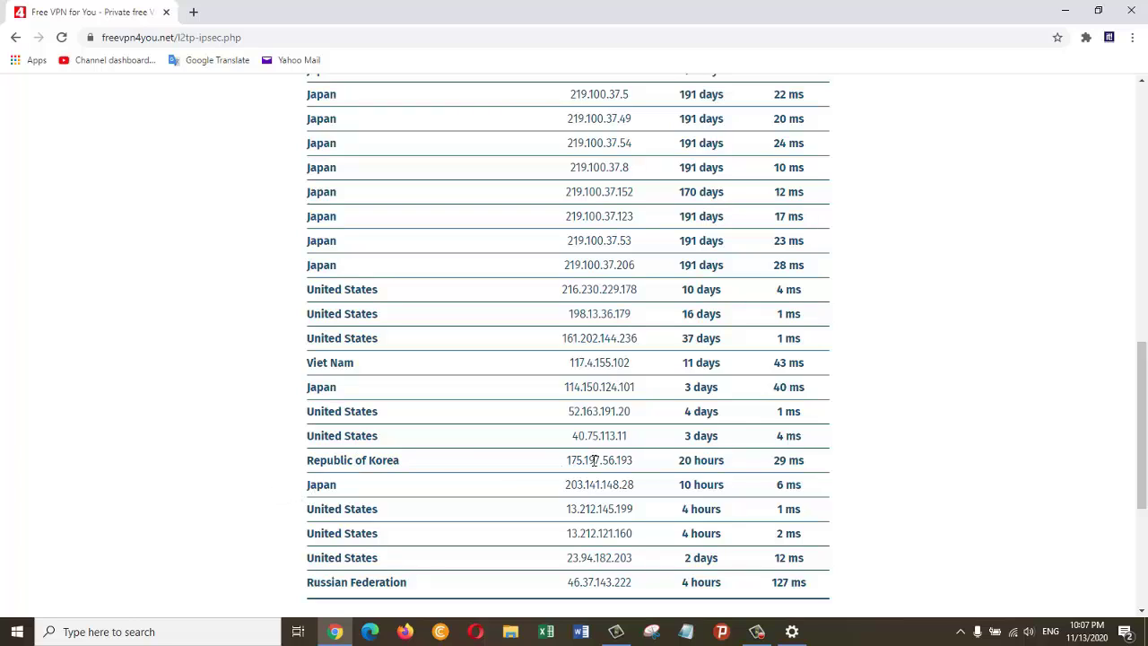
left_click_drag(566, 460, 634, 460)
key("ctrl+c")
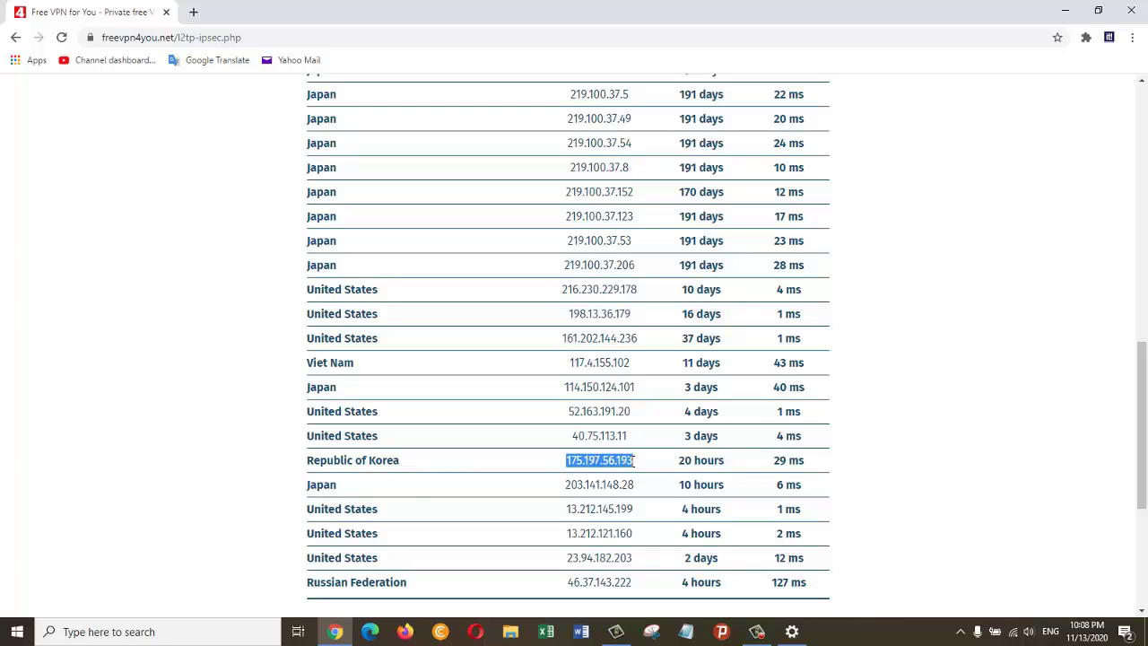
right_click(632, 461)
left_click(652, 478)
Step: Paste 175.197.56.193 as the server name, keeping VPN type Automatic and user name/password sign-in
left_click(793, 637)
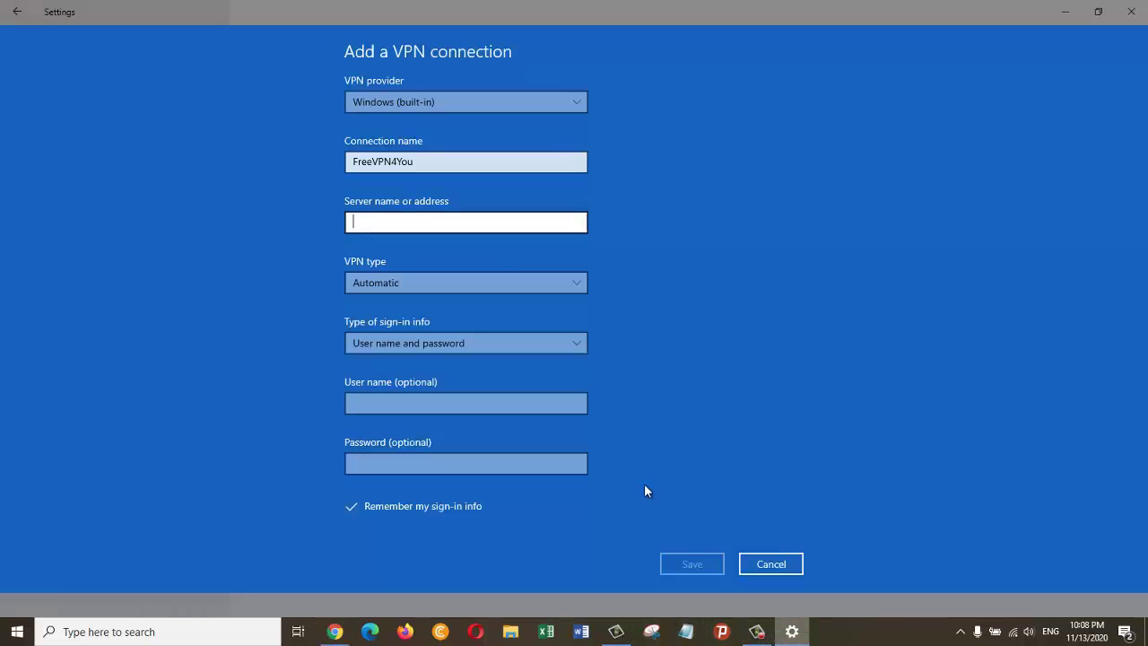
key("ctrl+v")
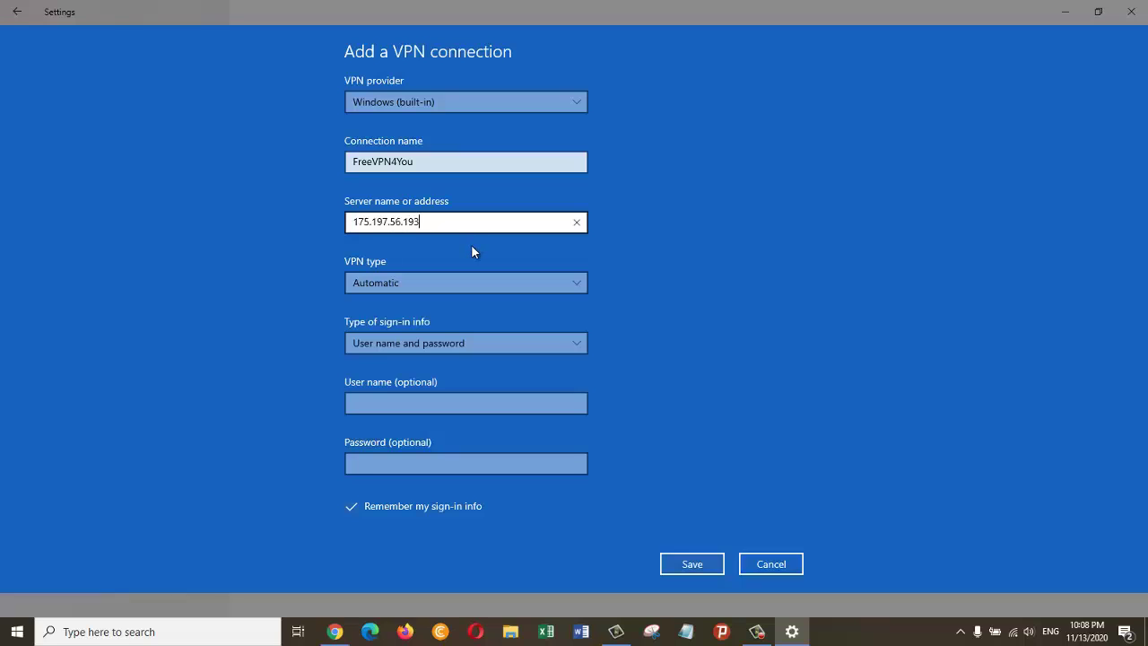
left_click(445, 283)
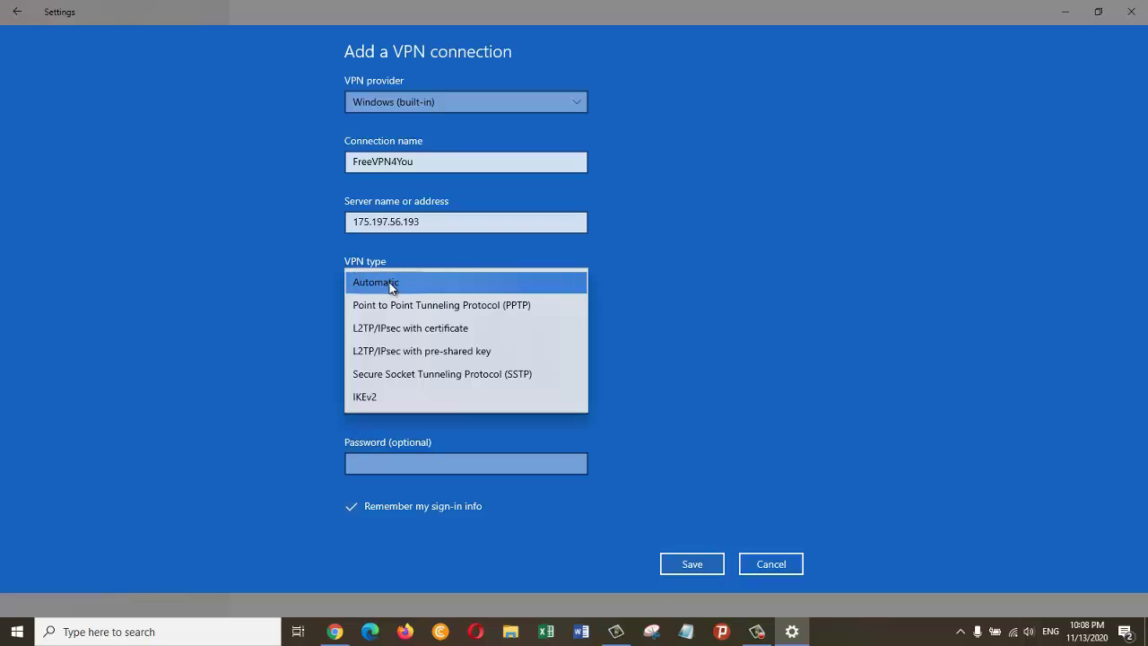
left_click(390, 284)
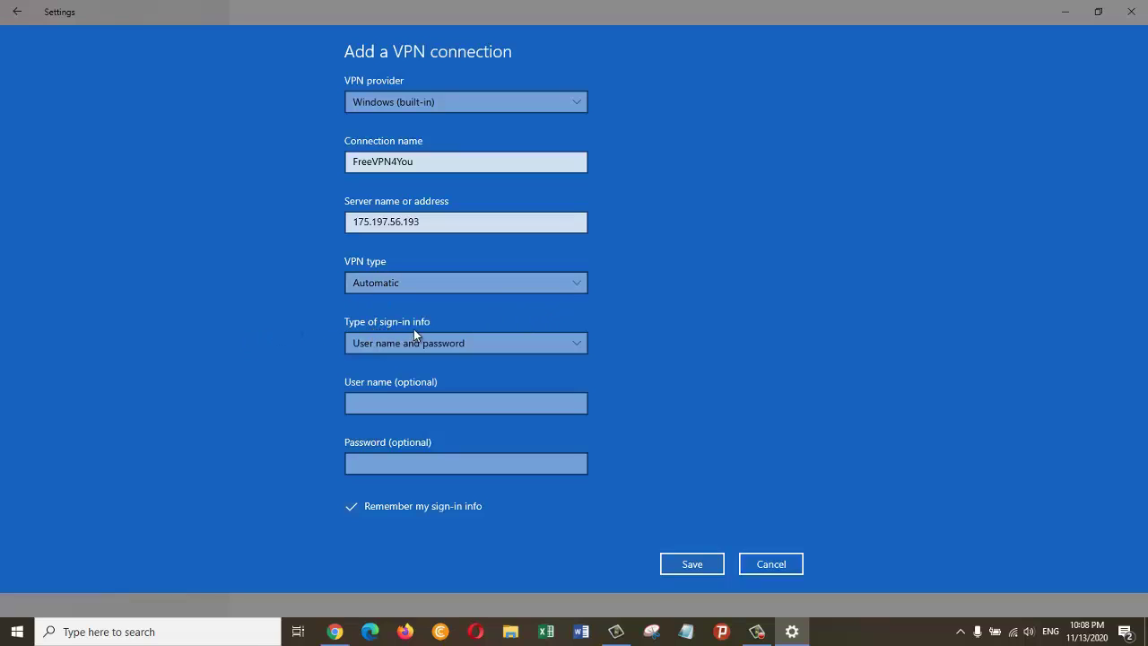
left_click(548, 350)
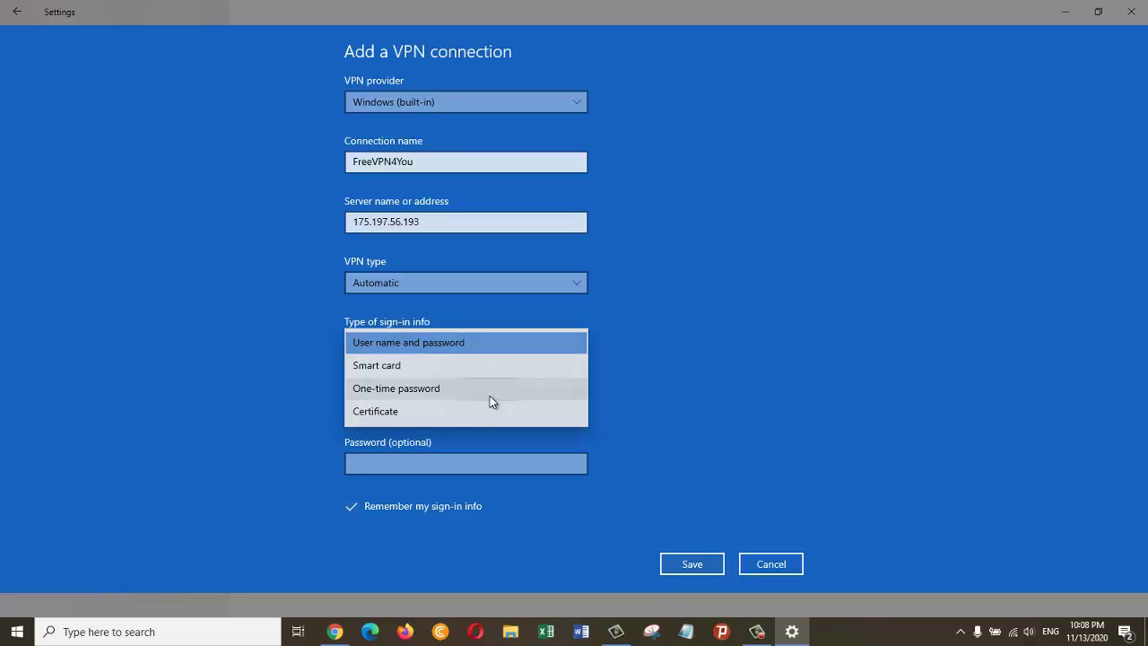
left_click(457, 344)
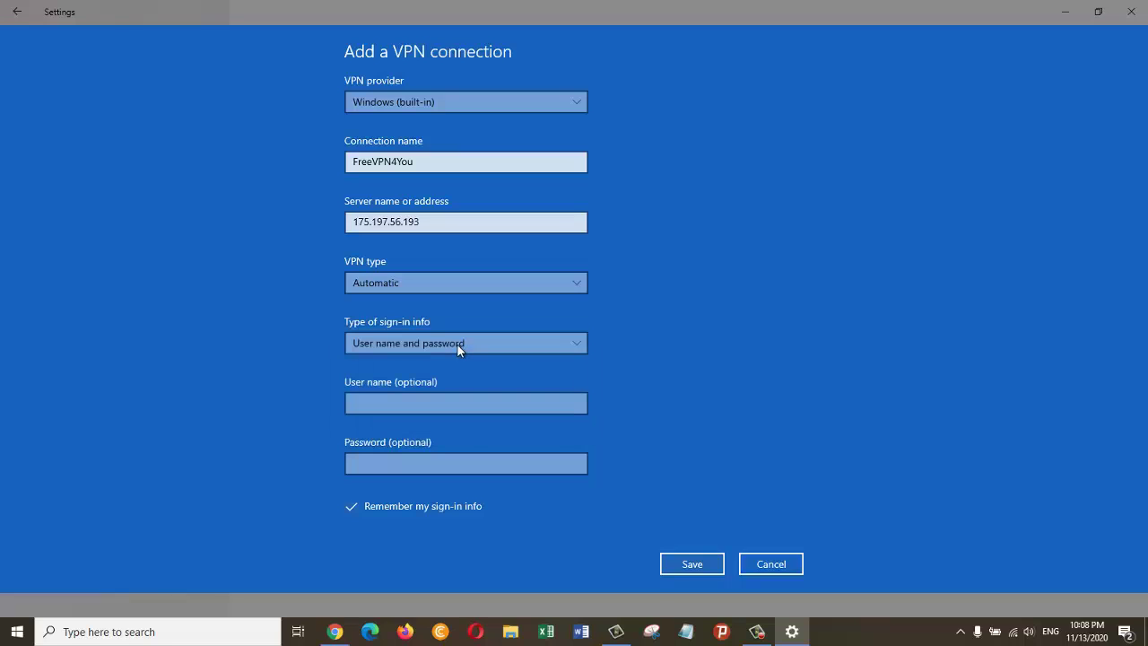
Step: Enter the VPN user name and password, revealing the password to check it
left_click(394, 412)
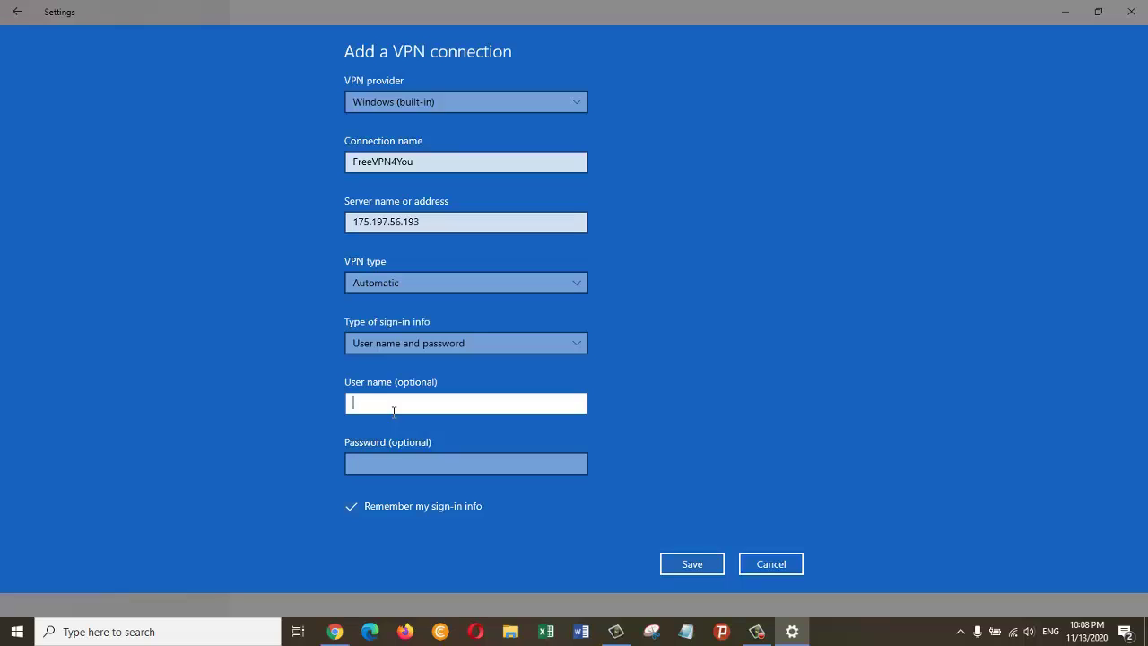
type("VPN")
left_click(411, 461)
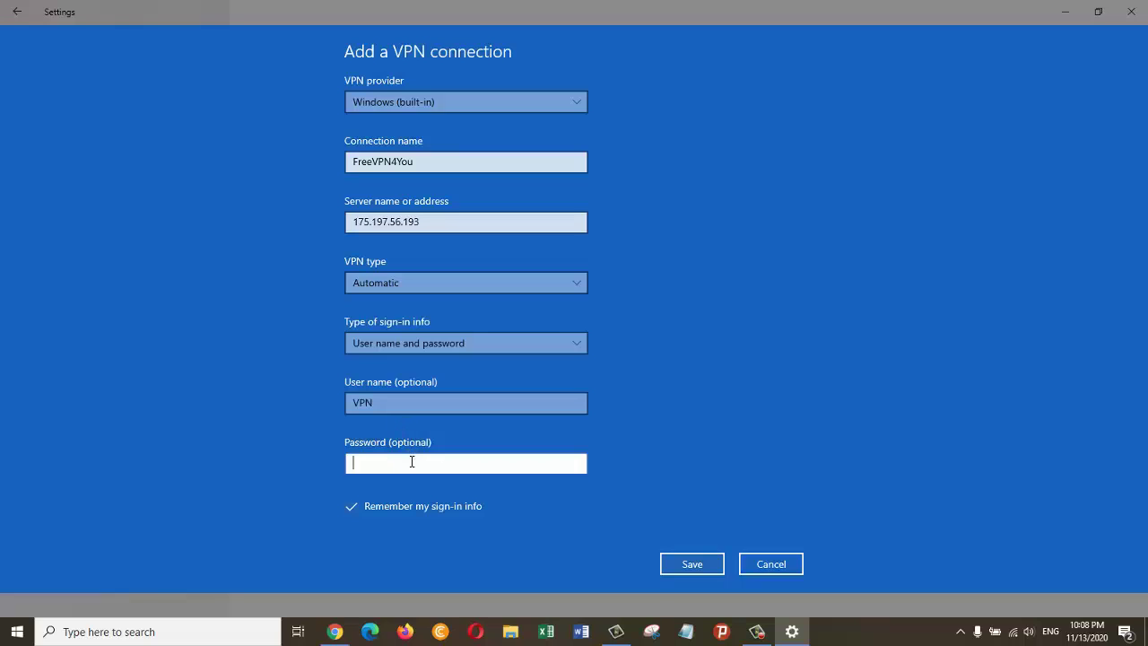
type("V")
key("BackSpace")
type("N")
left_click(576, 464)
Step: Save the FreeVPN4You connection profile
left_click(691, 563)
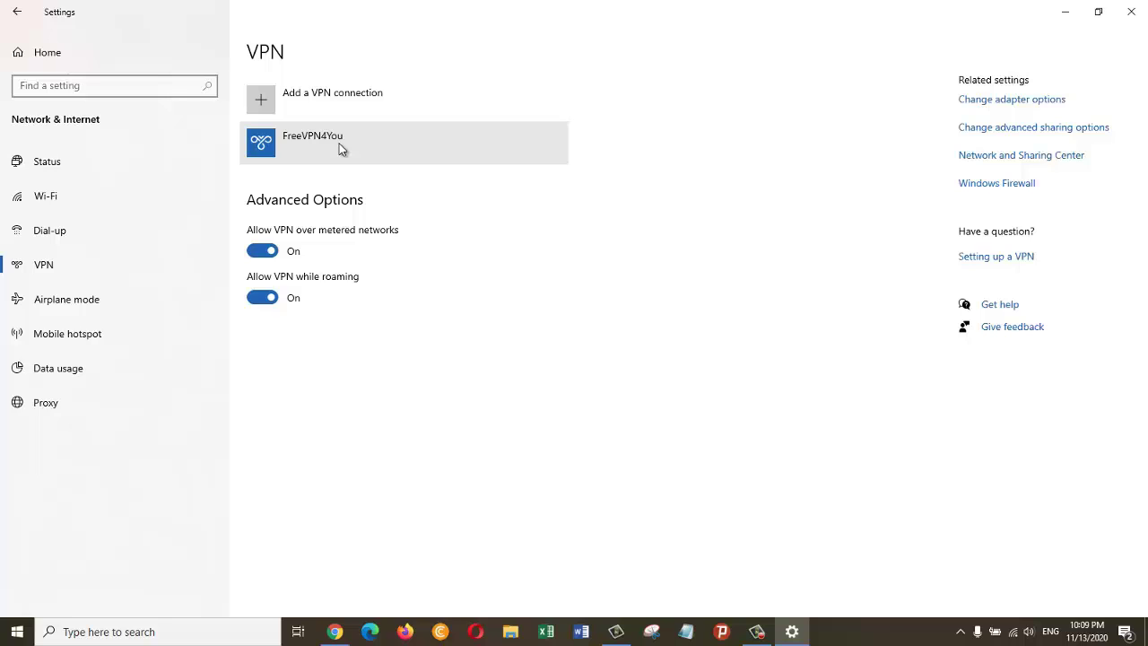
Step: Search Google for "what's my IP Address" in a new Chrome tab
left_click(341, 148)
left_click(334, 628)
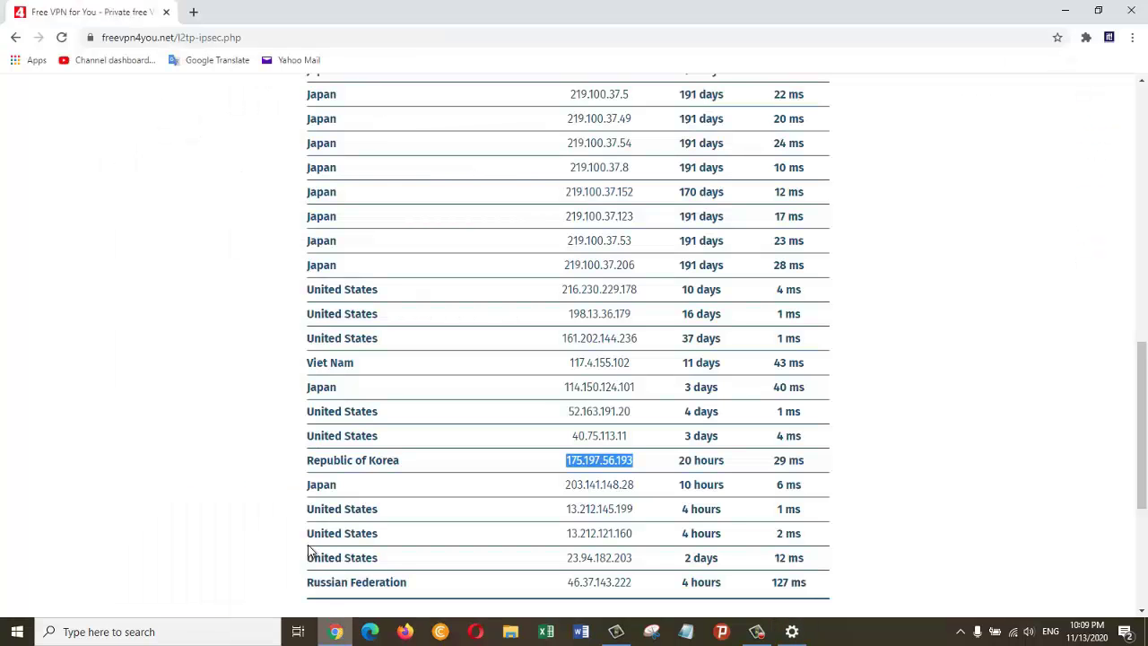
left_click(194, 13)
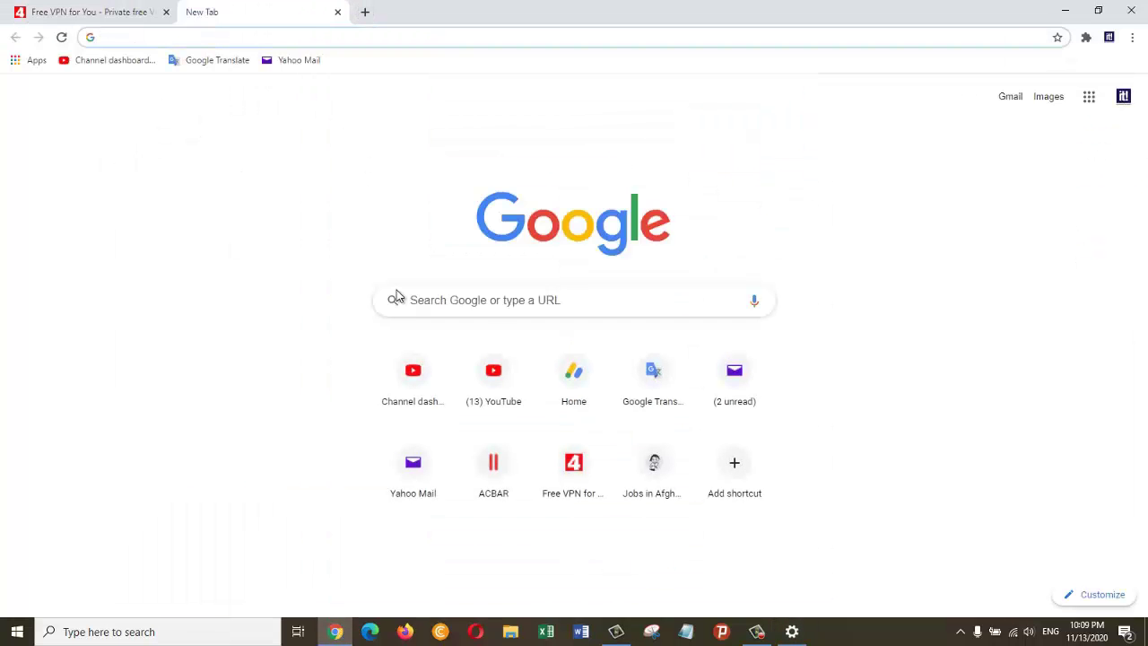
type("what")
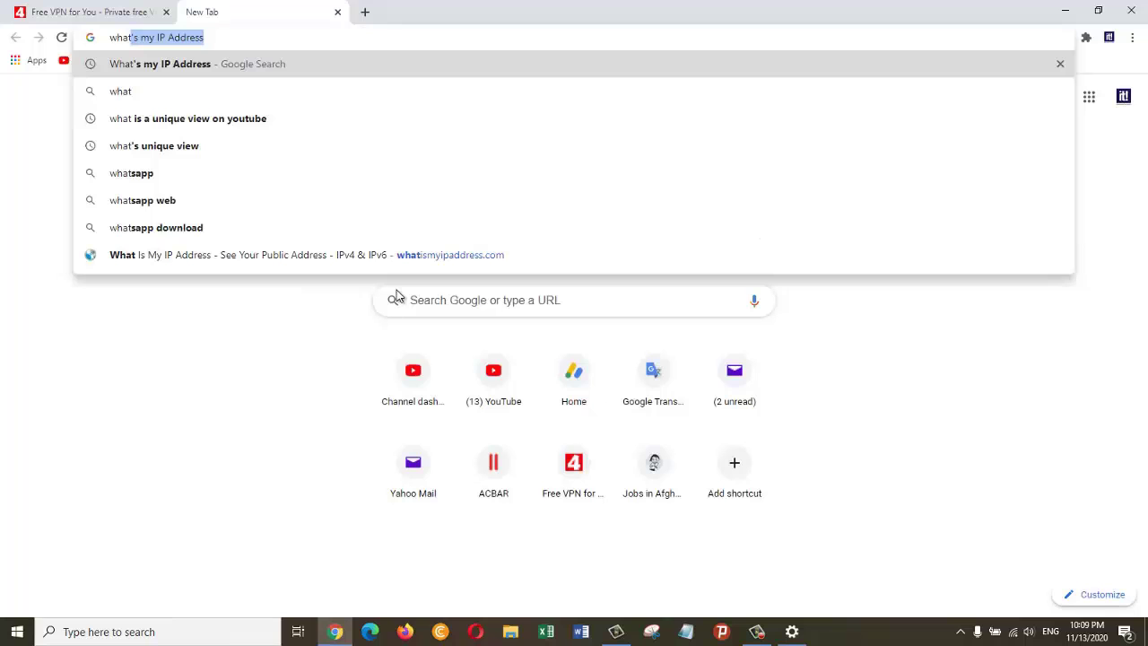
key("Return")
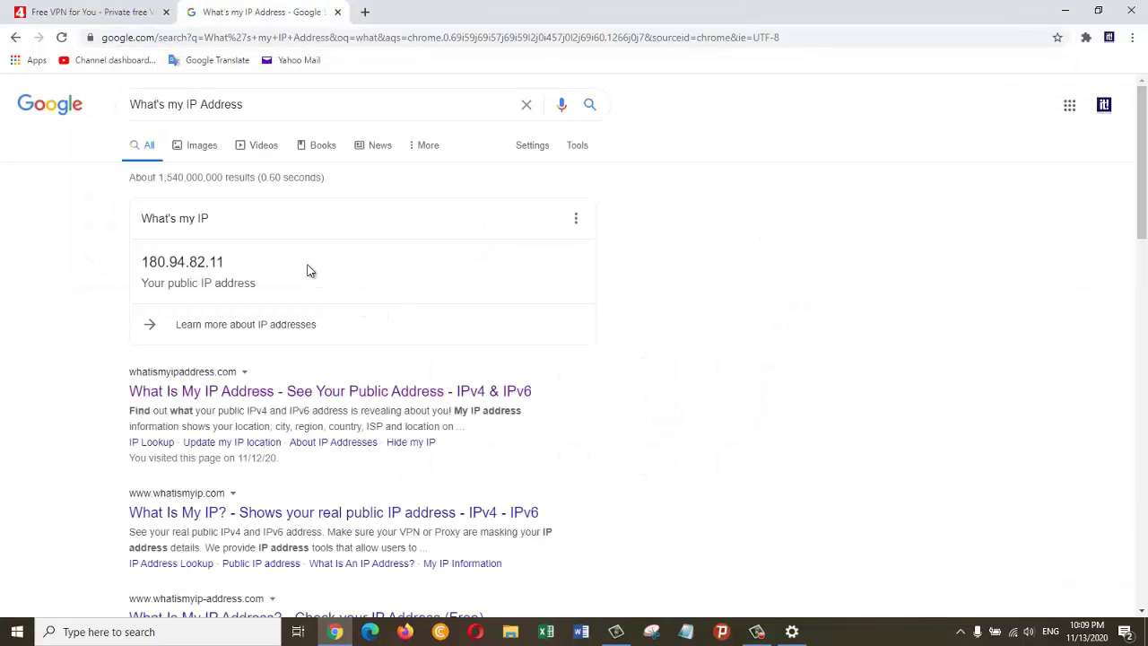
Step: Open the whatismyip.com result in a background tab
left_click_drag(256, 110, 134, 108)
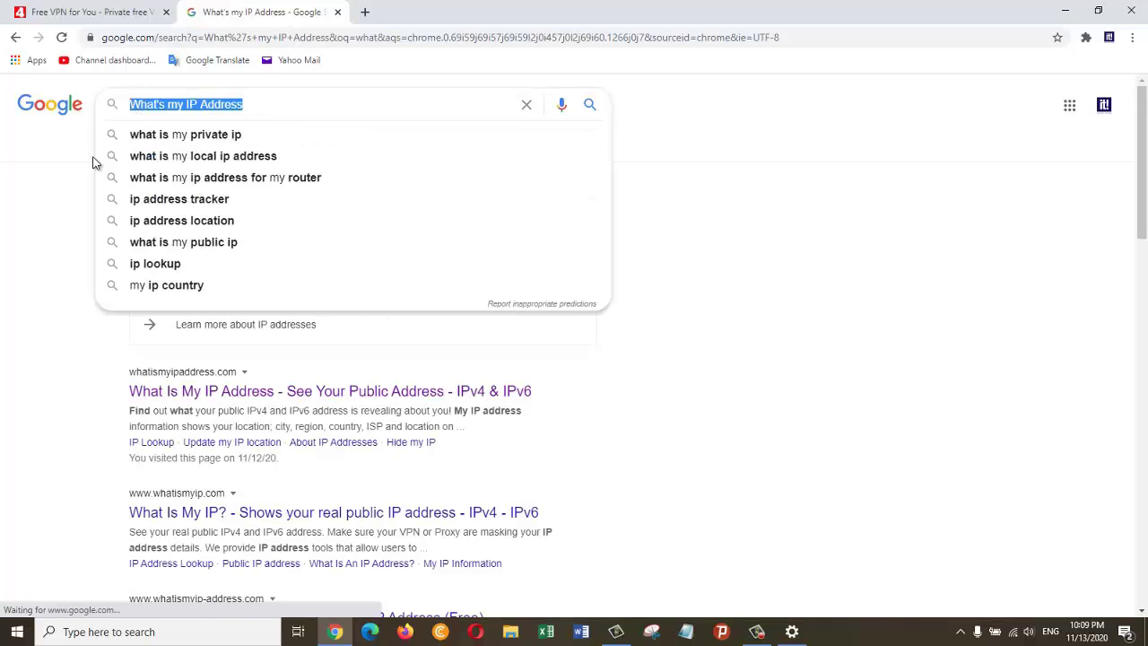
left_click(31, 234)
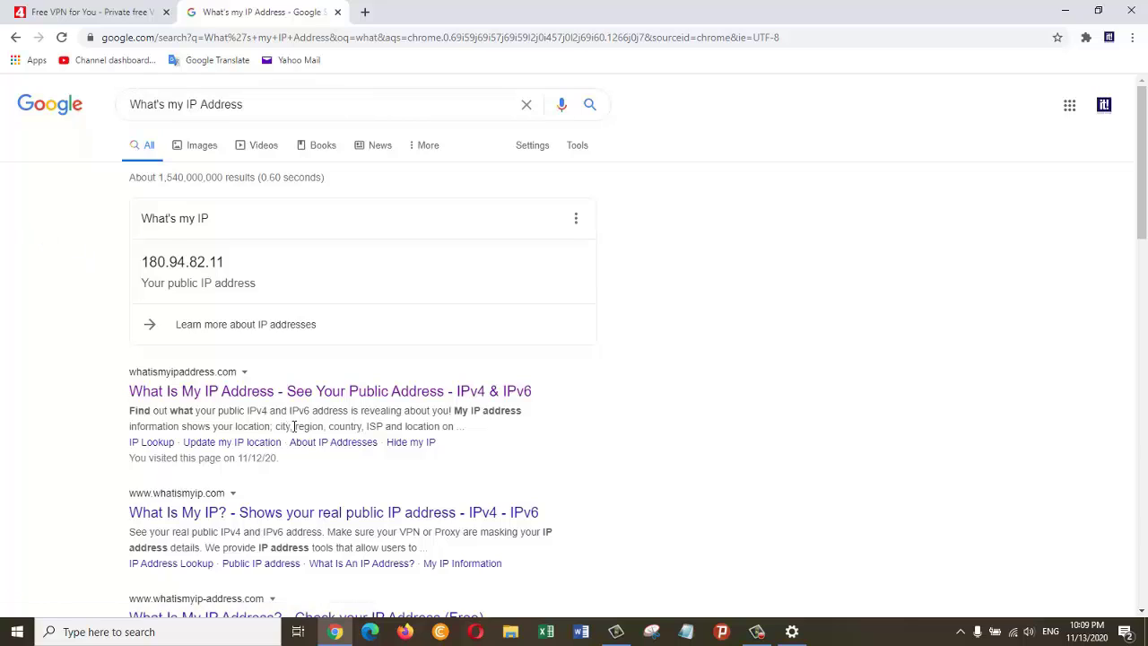
middle_click(307, 395)
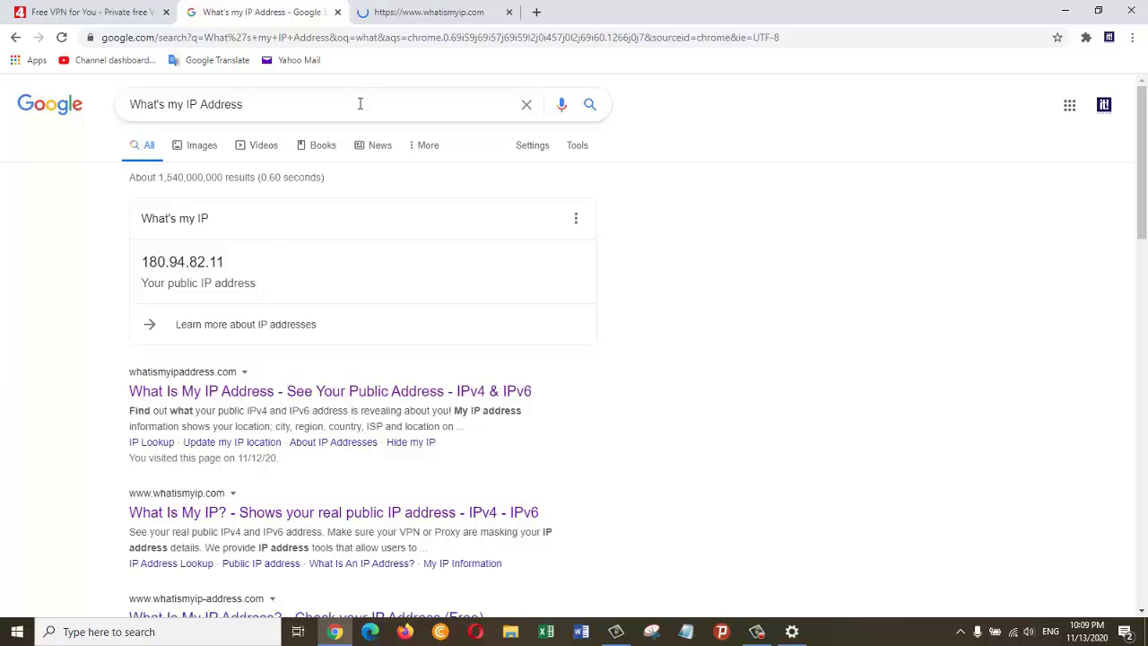
left_click(410, 16)
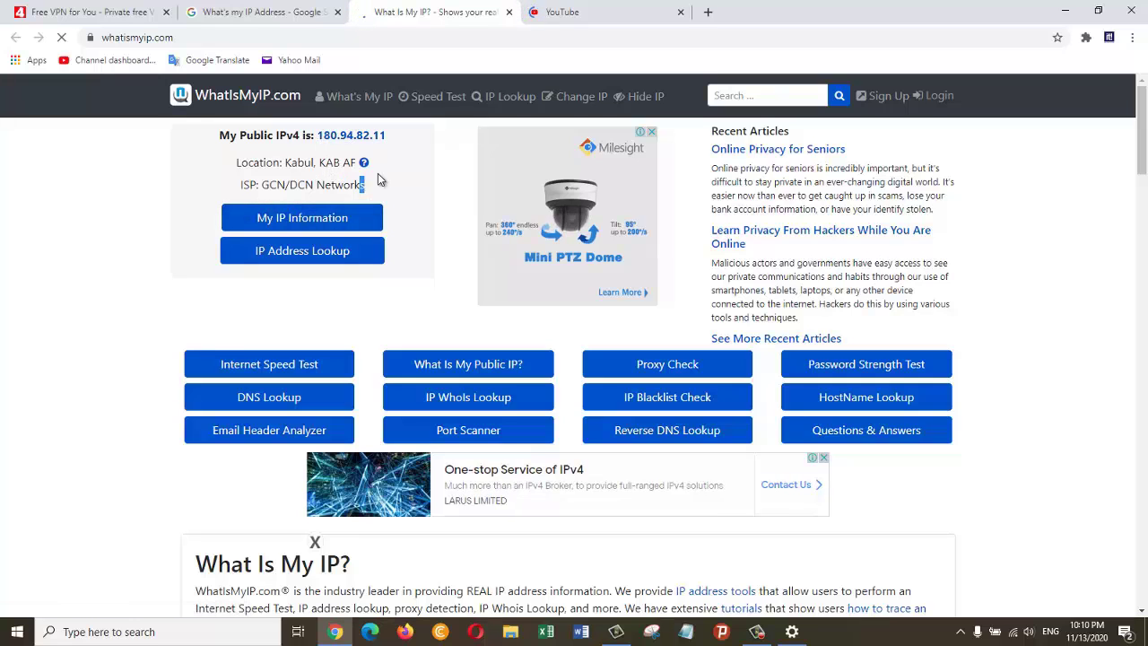
left_click_drag(360, 164, 274, 164)
left_click(563, 12)
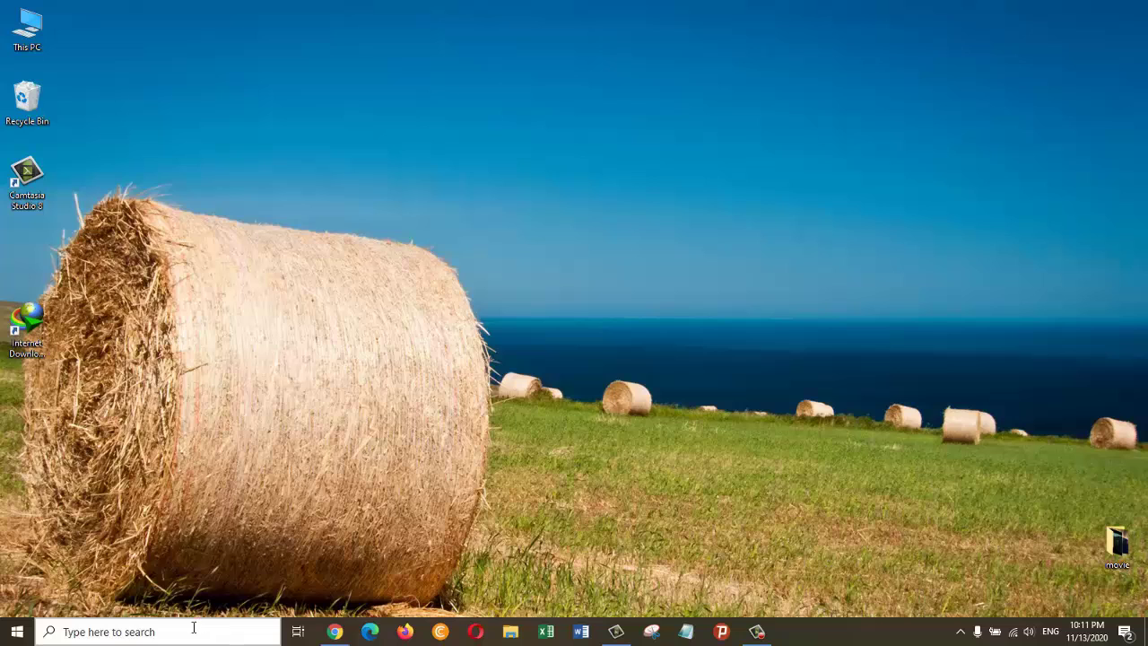
left_click(193, 627)
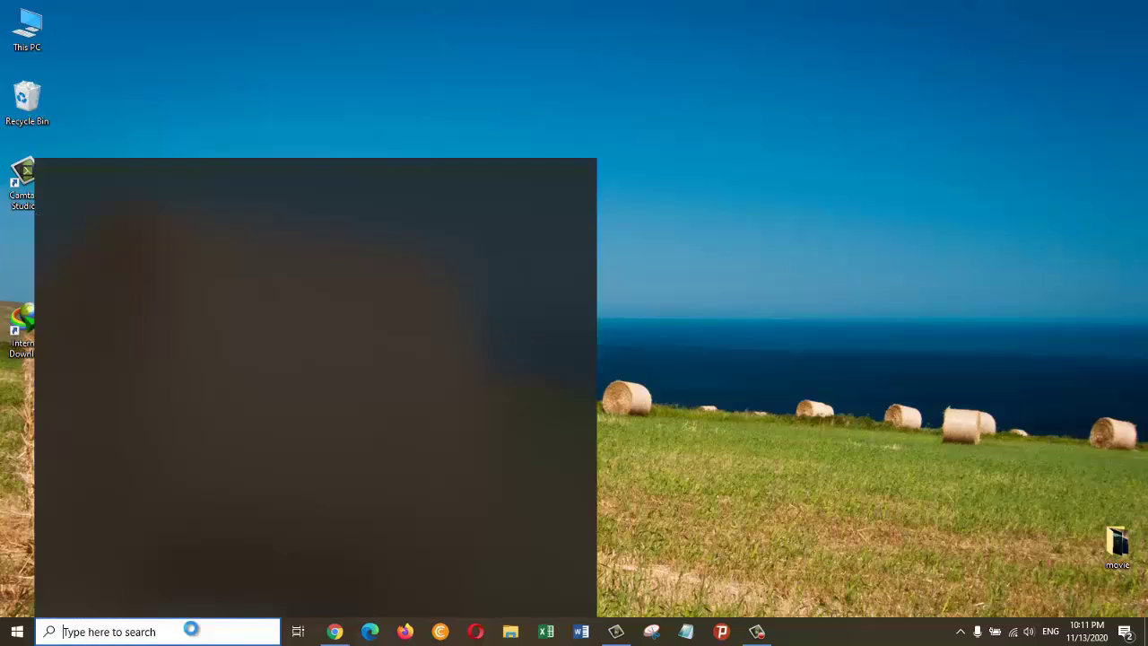
type("vpn")
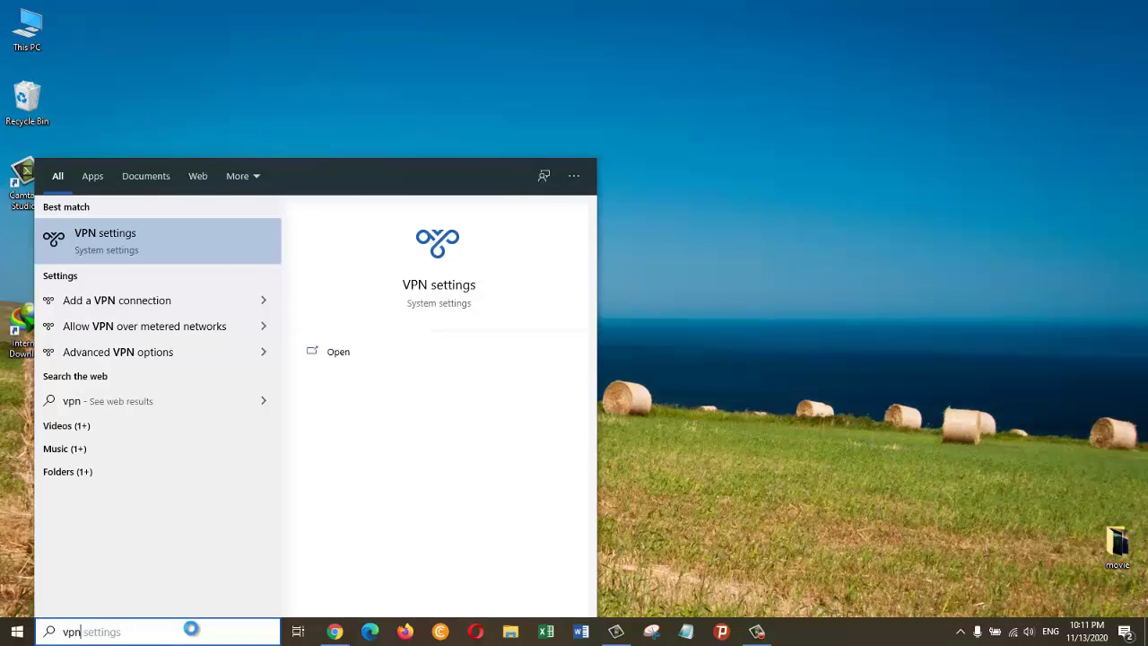
Step: Connect FreeVPN4You from VPN settings and wait until it reads Connected
left_click(159, 238)
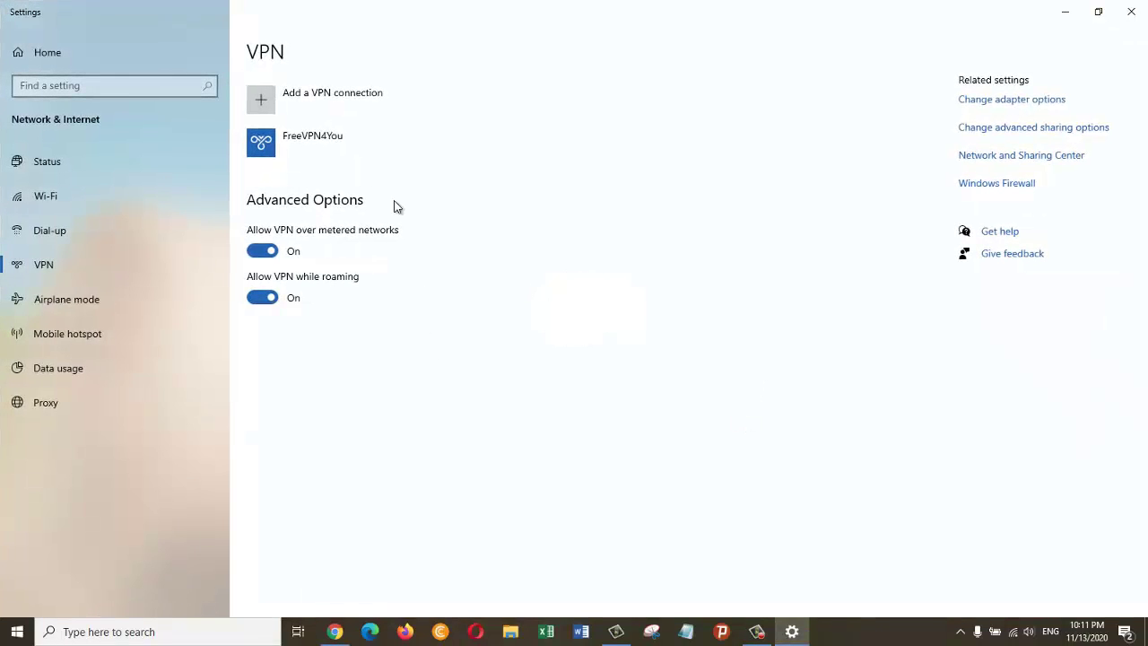
left_click(351, 154)
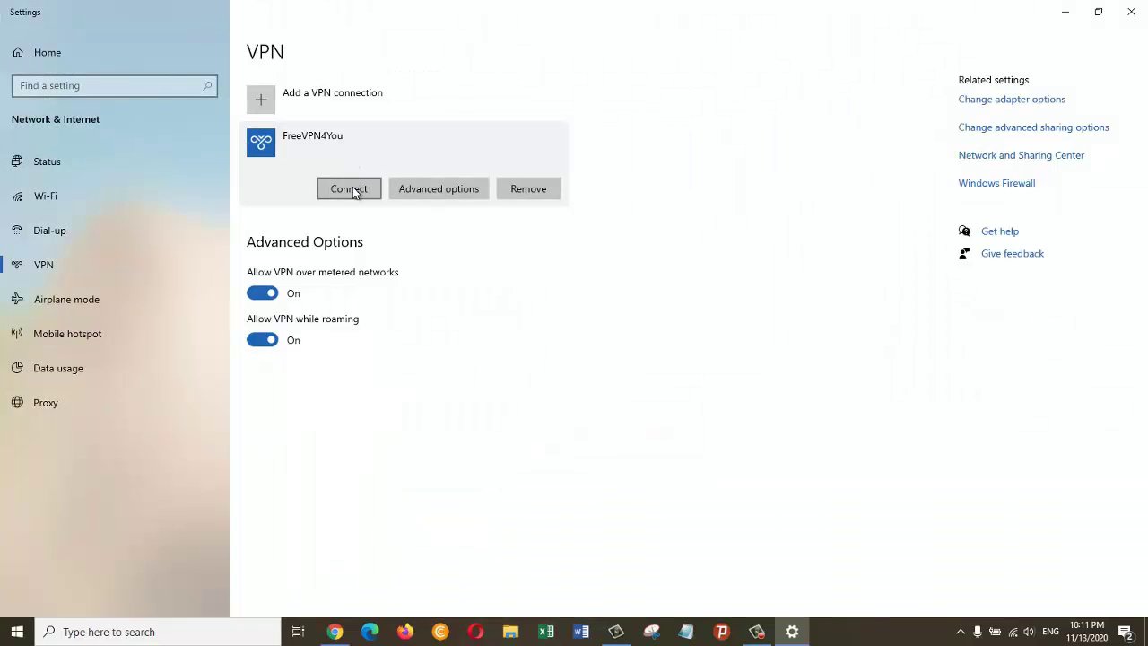
left_click(349, 190)
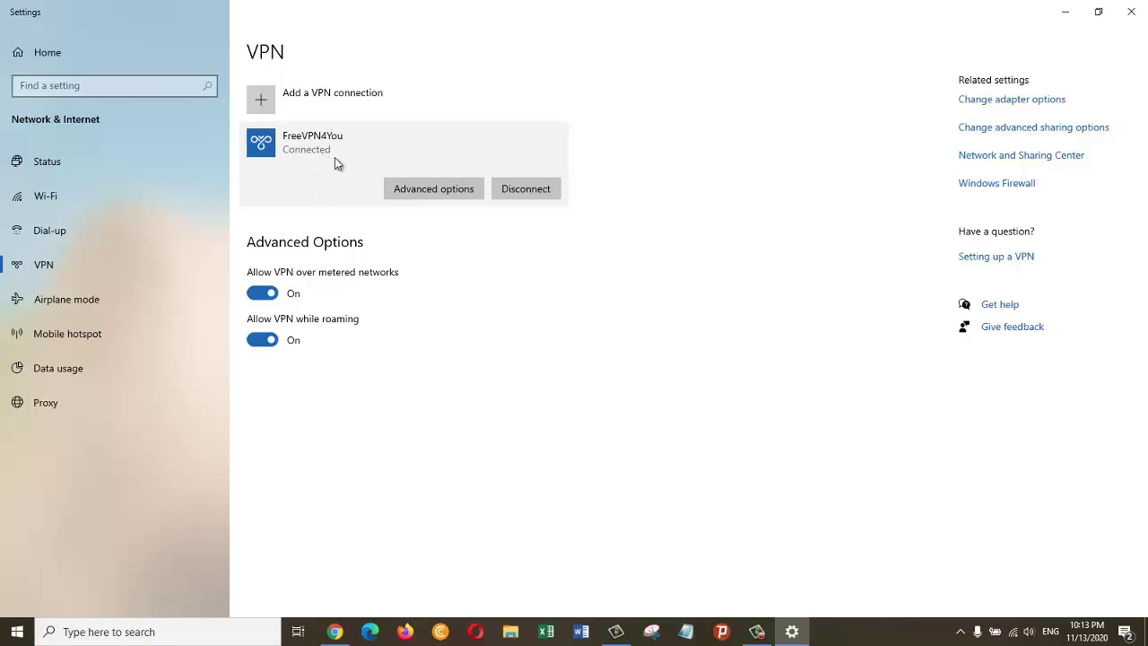
left_click(339, 631)
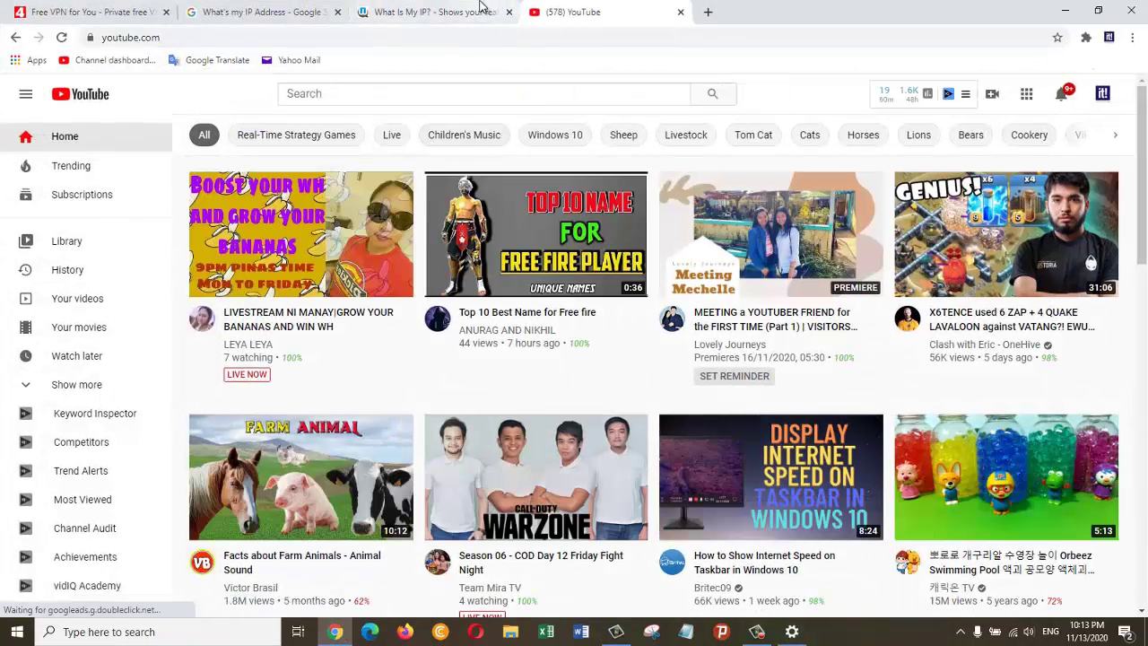
Step: Rerun the Google IP search and confirm the new public IP 211.197.1.232
left_click(251, 12)
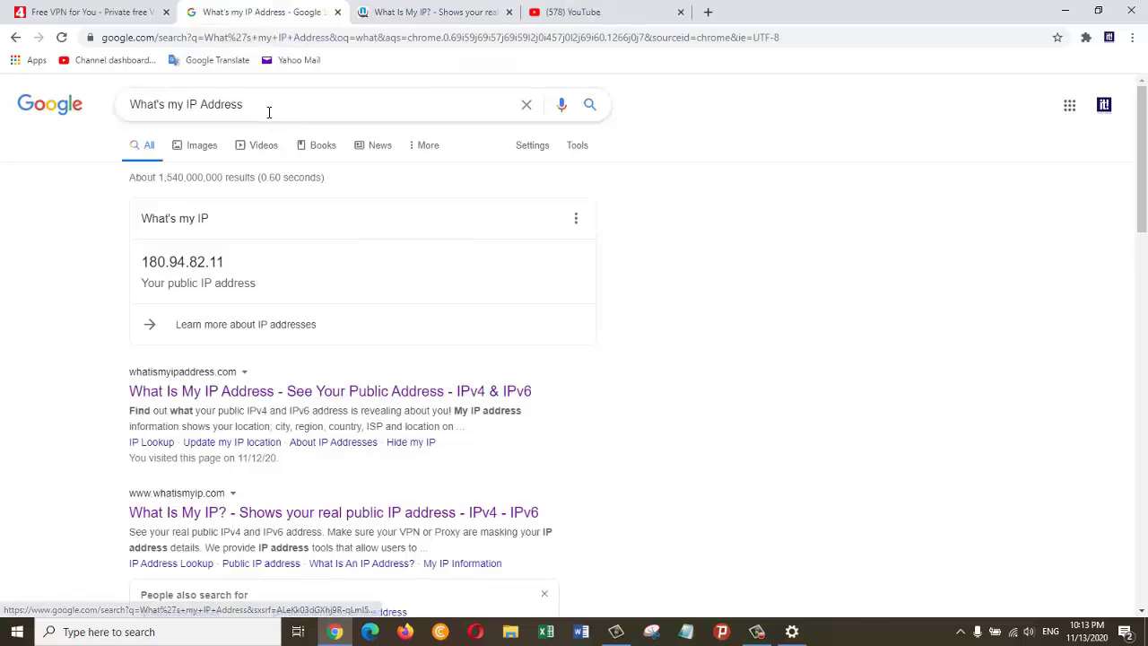
left_click_drag(243, 105, 126, 105)
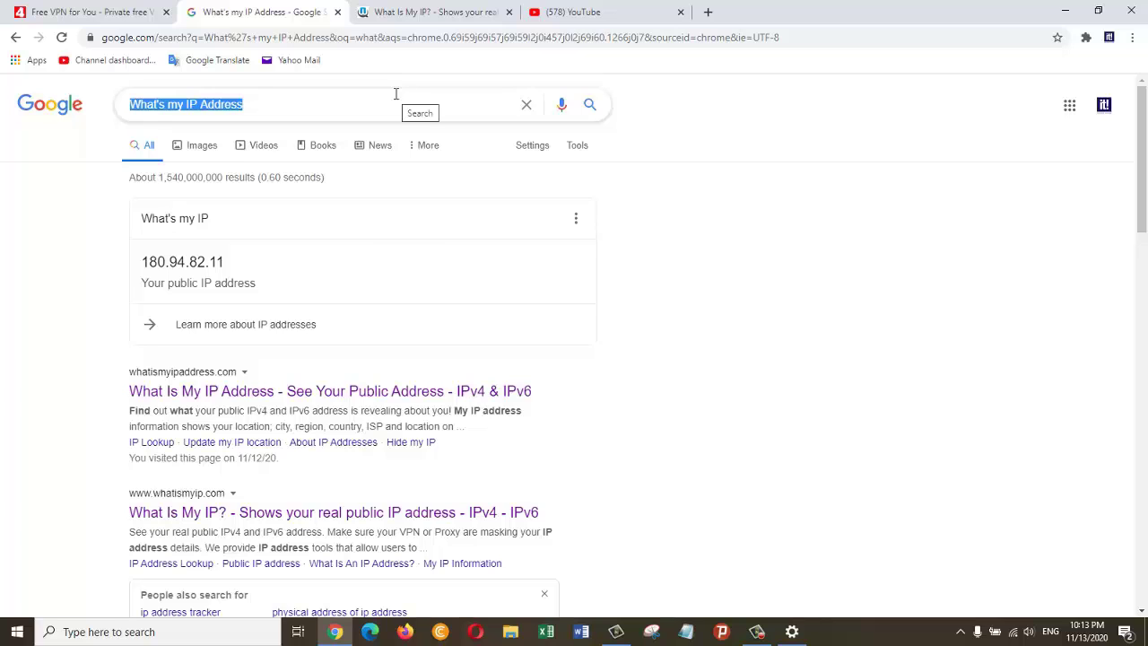
key("Return")
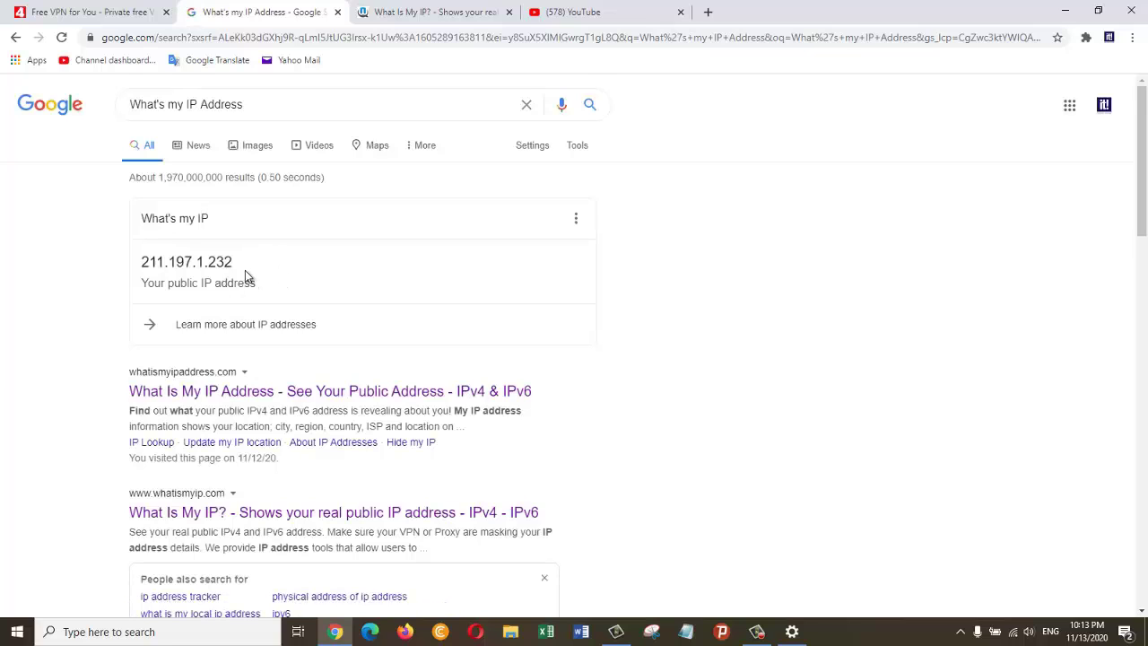
left_click_drag(233, 262, 140, 262)
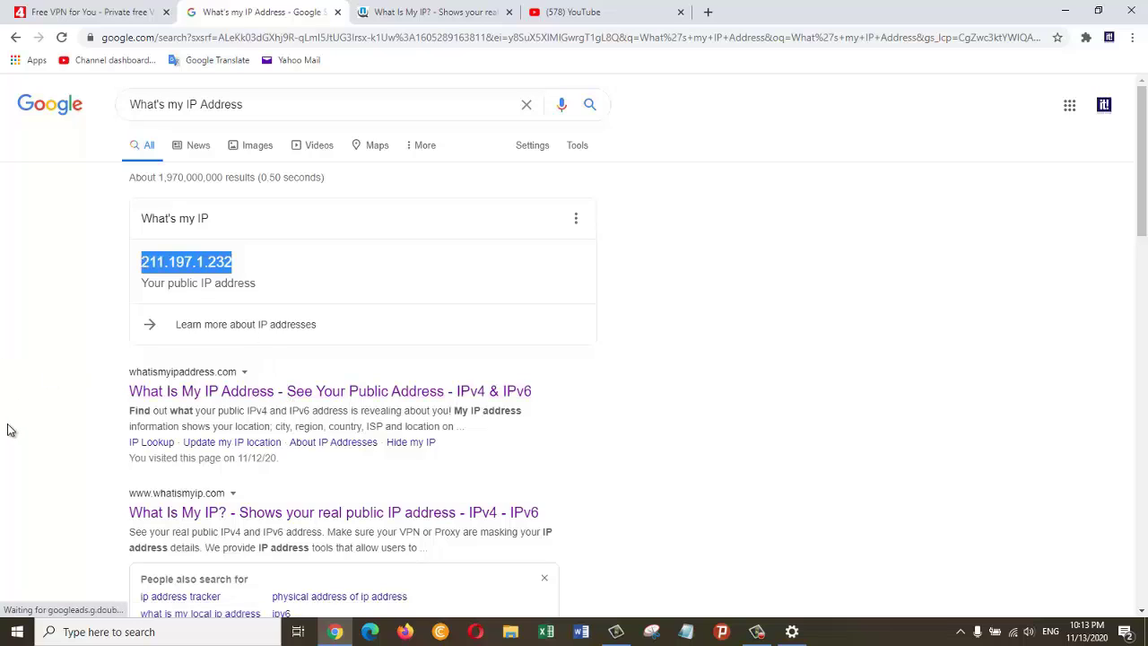
left_click_drag(1144, 214, 1117, 329)
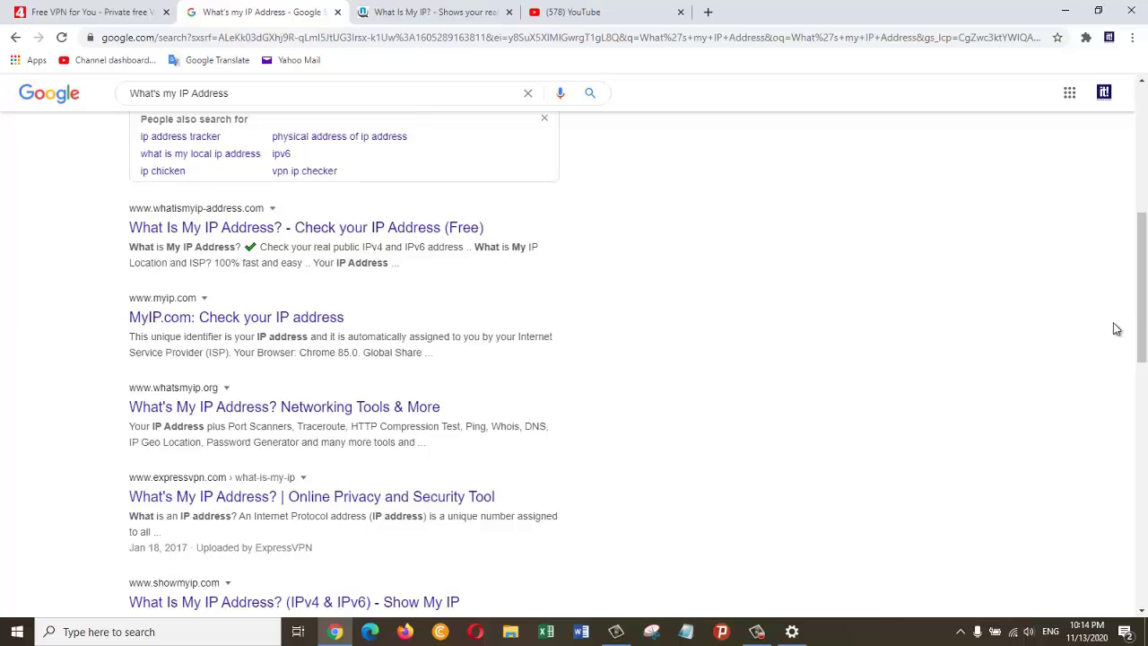
left_click(183, 414)
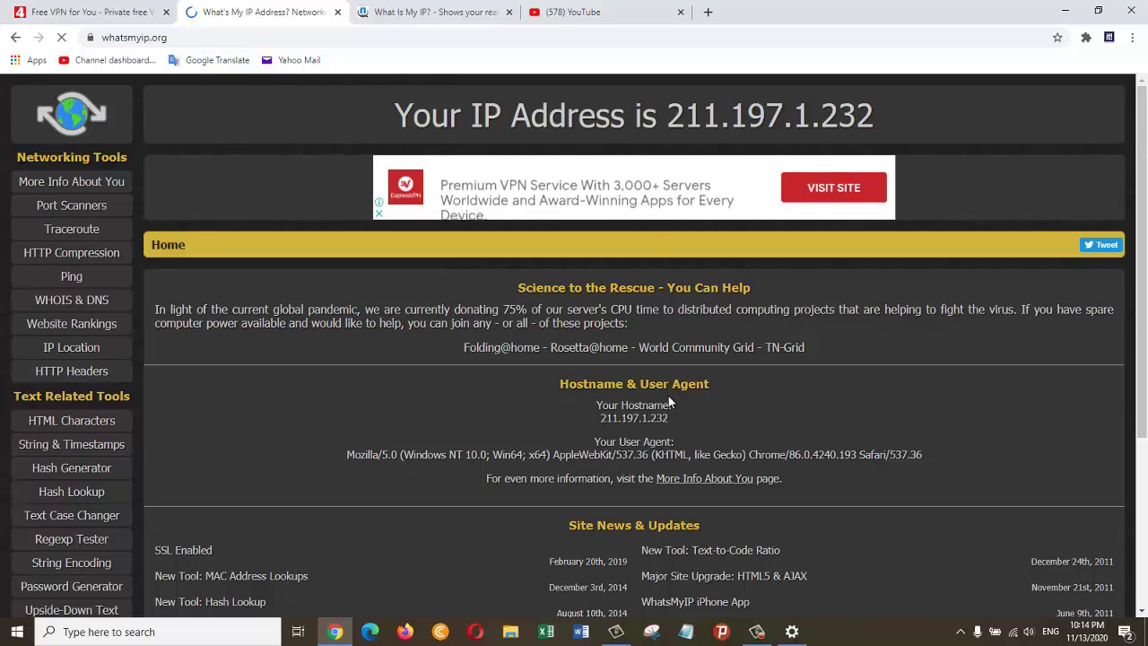
left_click_drag(874, 115, 668, 115)
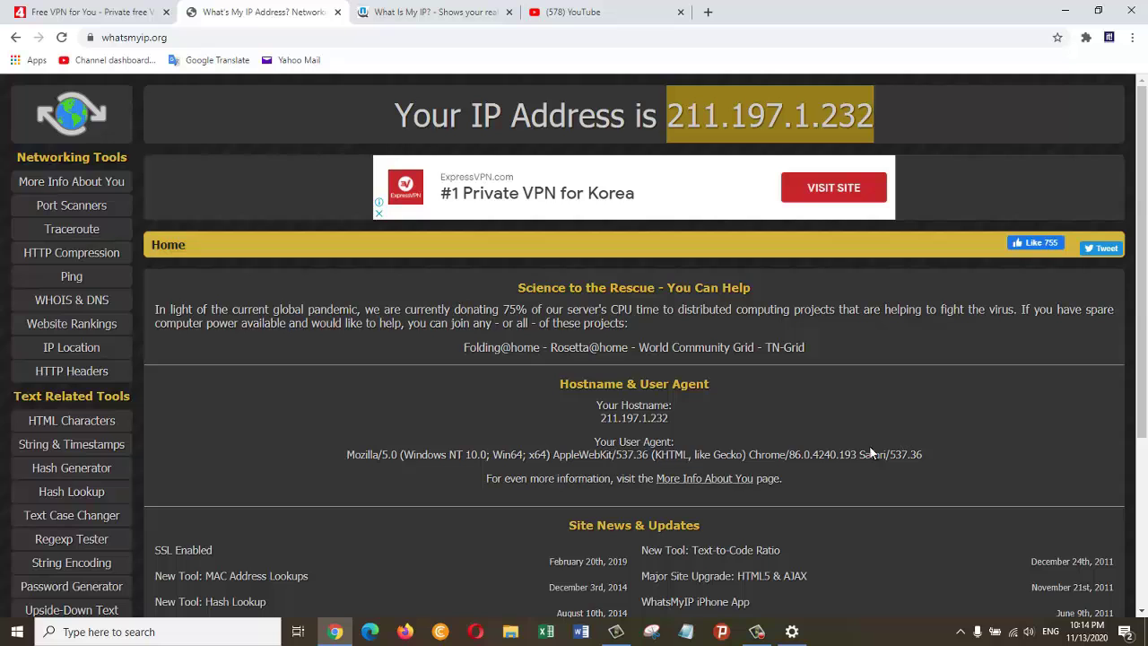
Step: Reload the YouTube home page so it shows the KR region tag
left_click(594, 9)
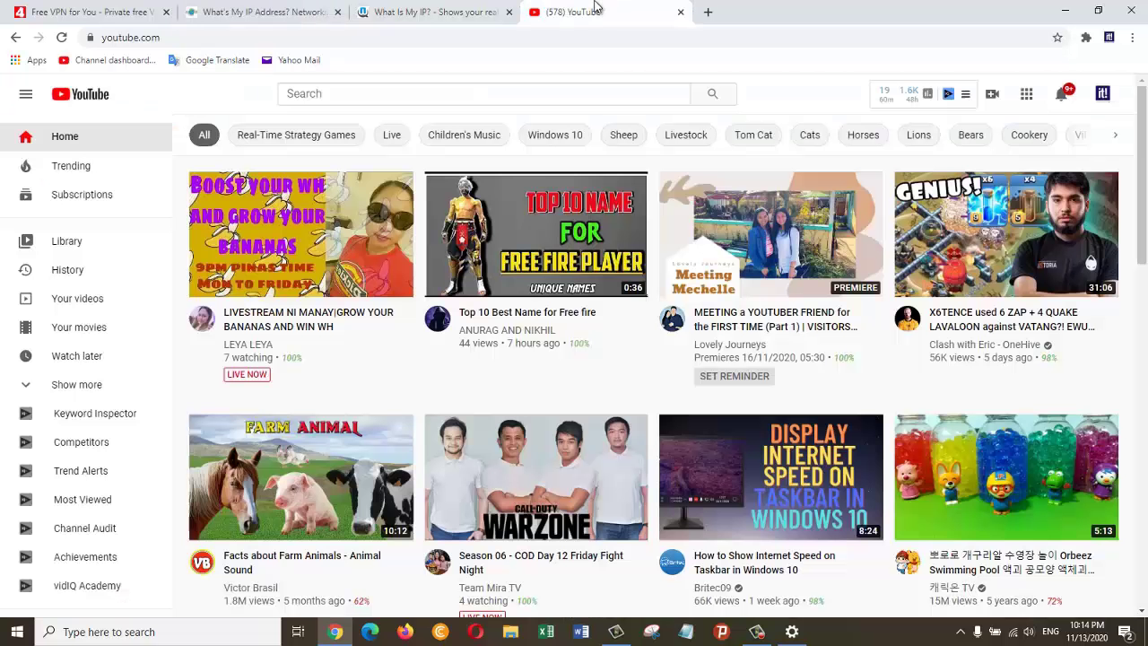
left_click(298, 36)
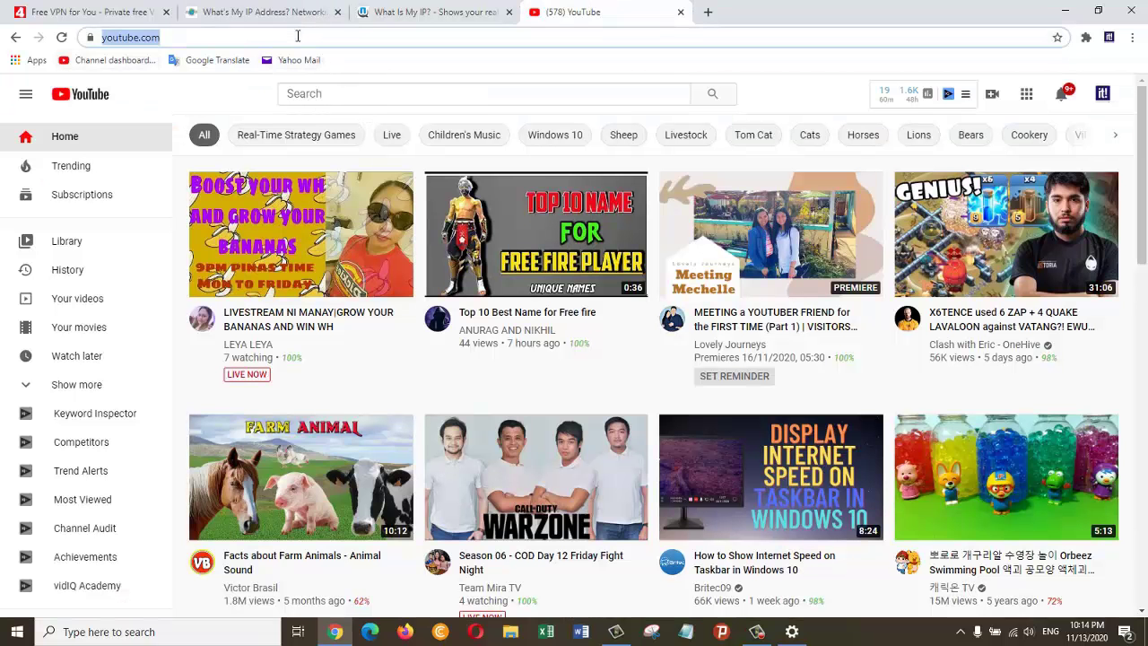
key("Return")
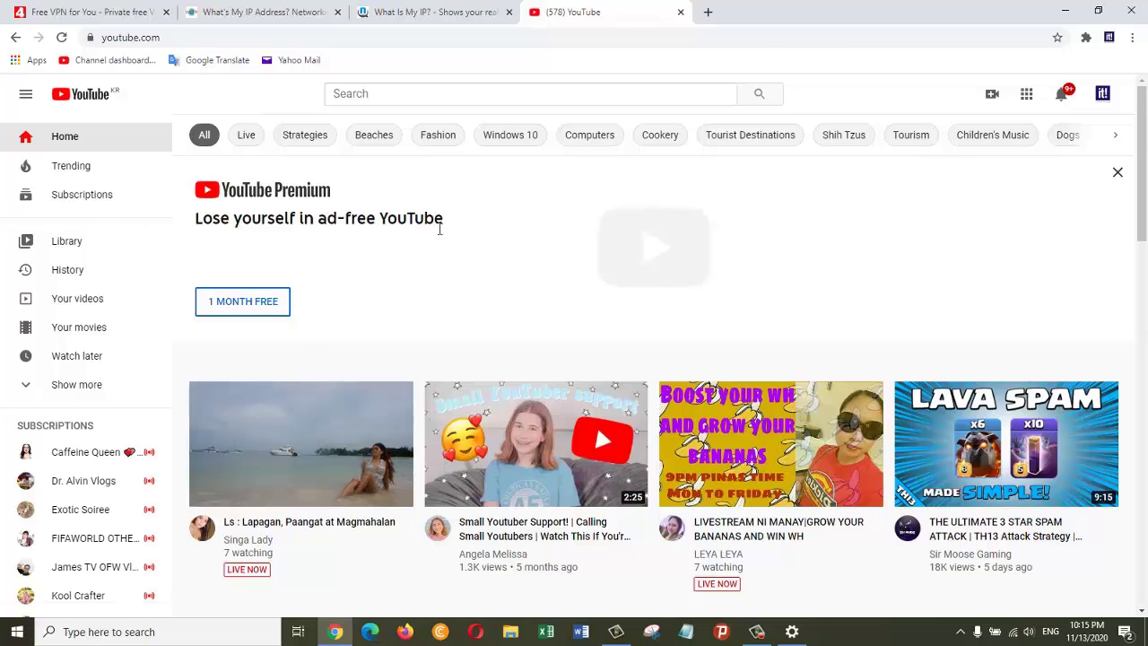
Step: Open Network Connections from the network tray icon's Network & Internet settings to view the FreeVPN4You adapter
left_click(1065, 11)
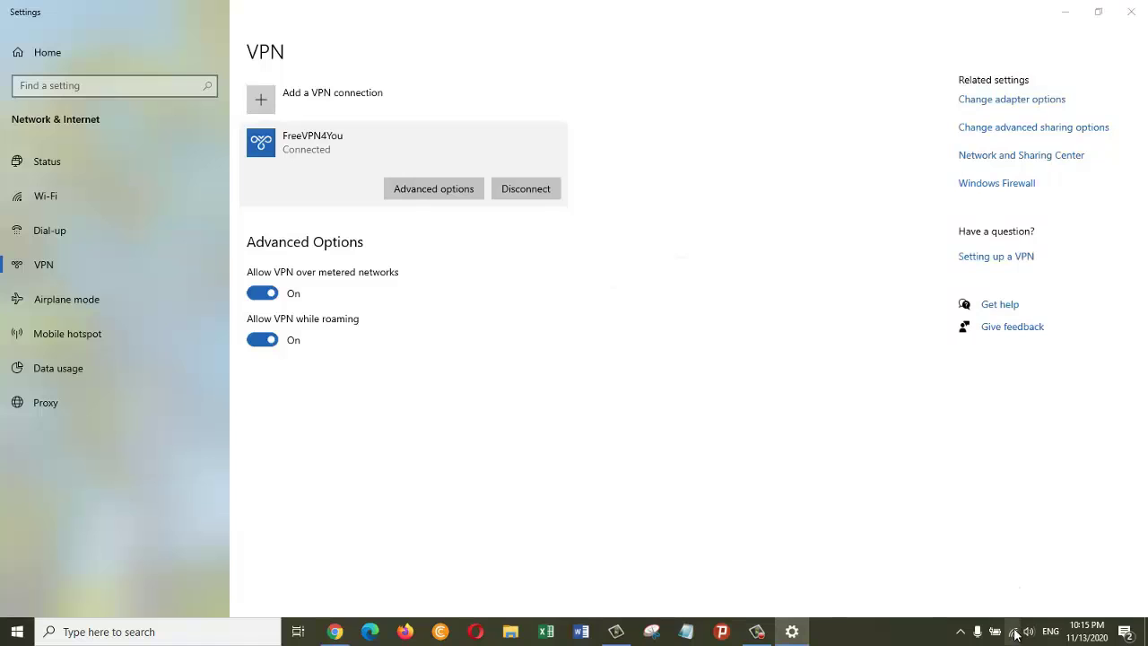
right_click(1015, 628)
left_click(1016, 610)
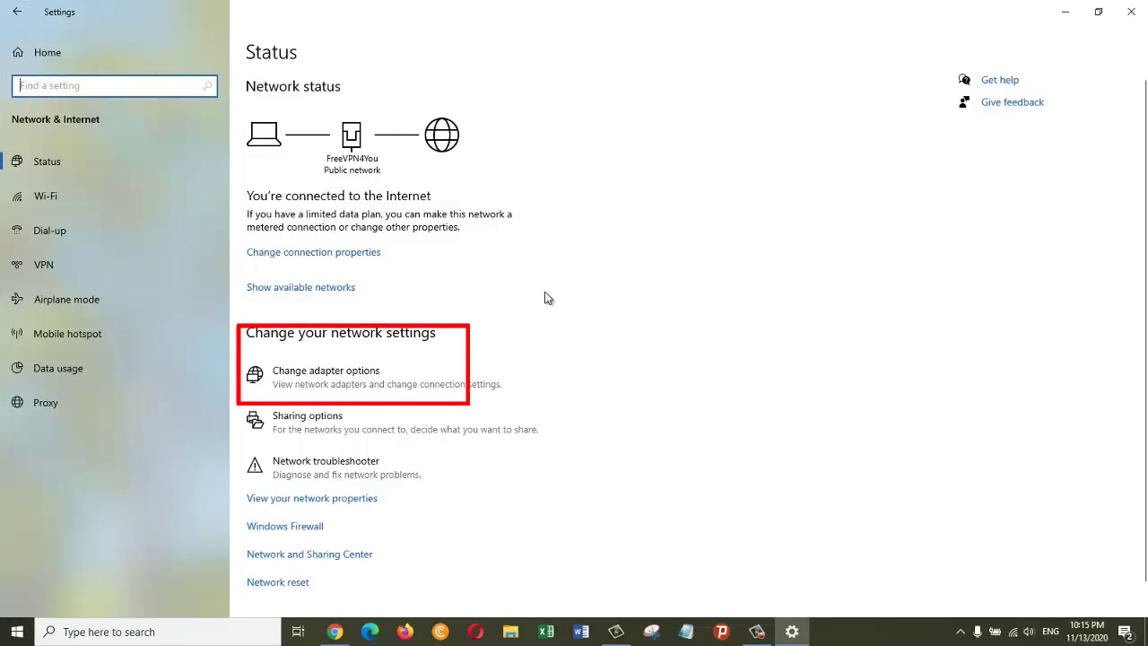
left_click(313, 389)
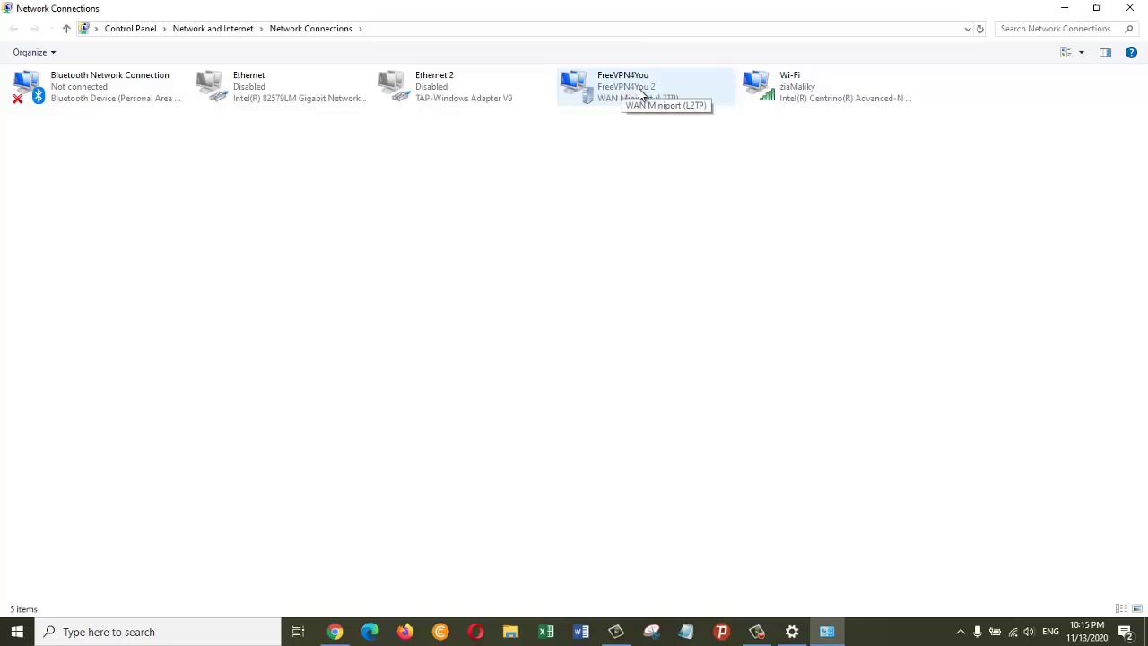
left_click(640, 93)
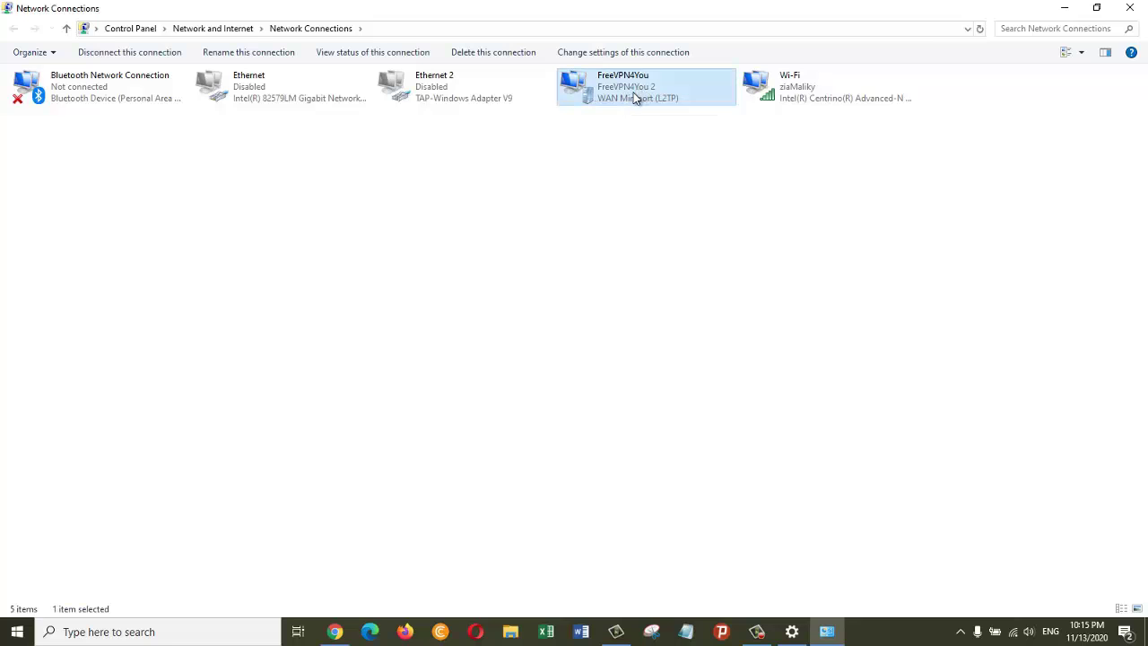
right_click(634, 94)
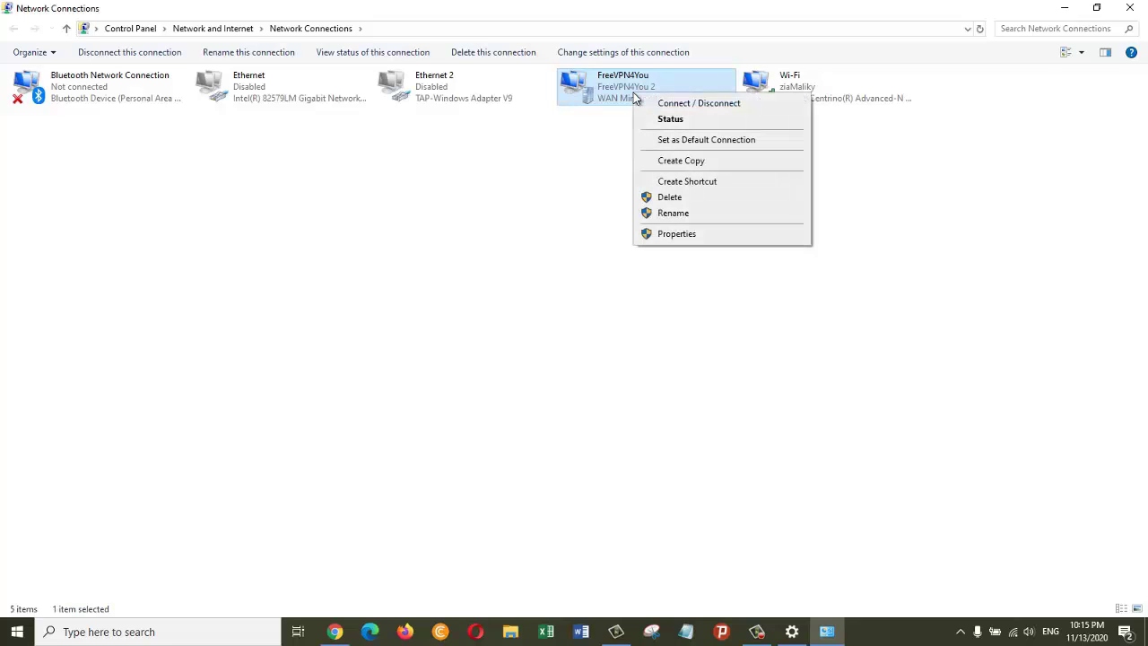
left_click(677, 235)
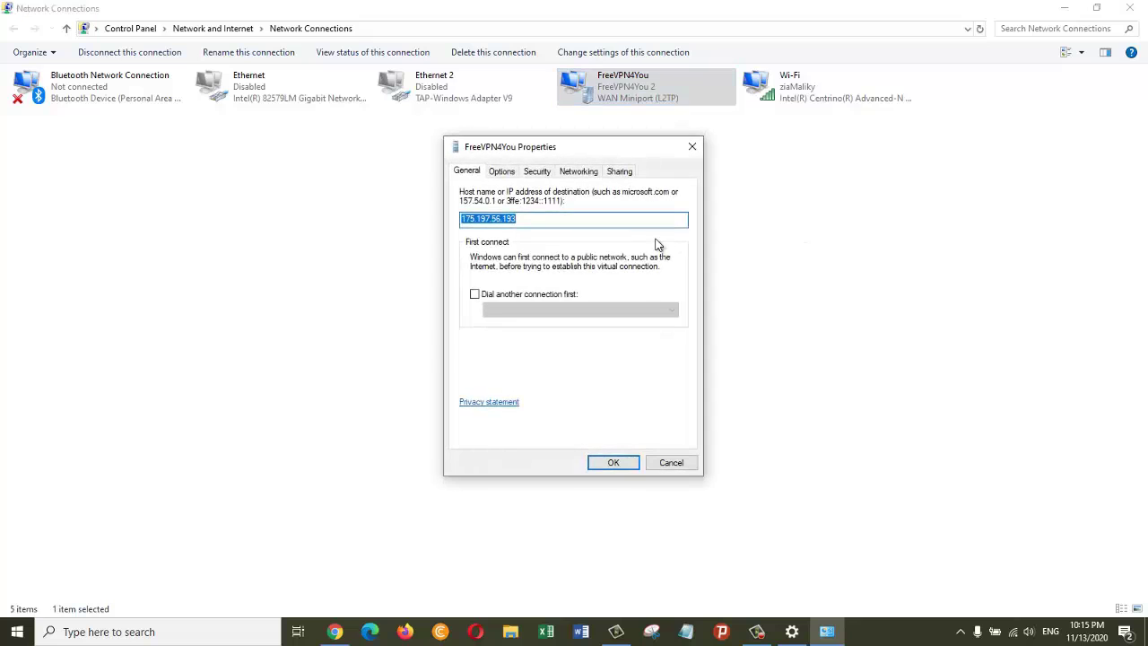
left_click(543, 173)
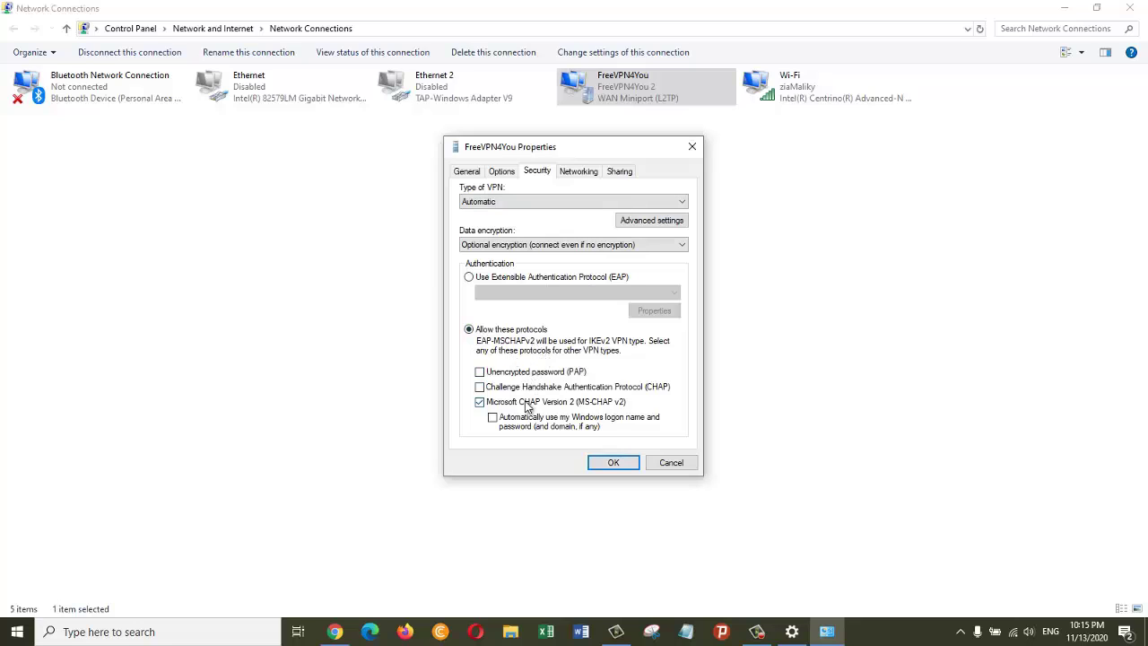
left_click(617, 172)
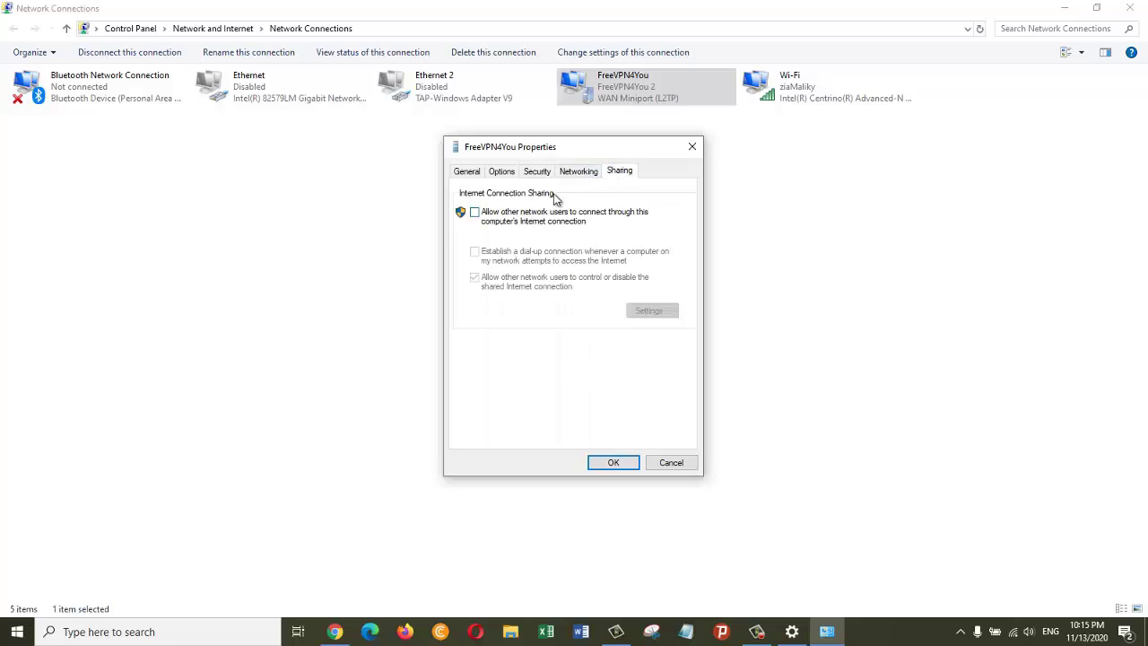
left_click(580, 172)
left_click(536, 174)
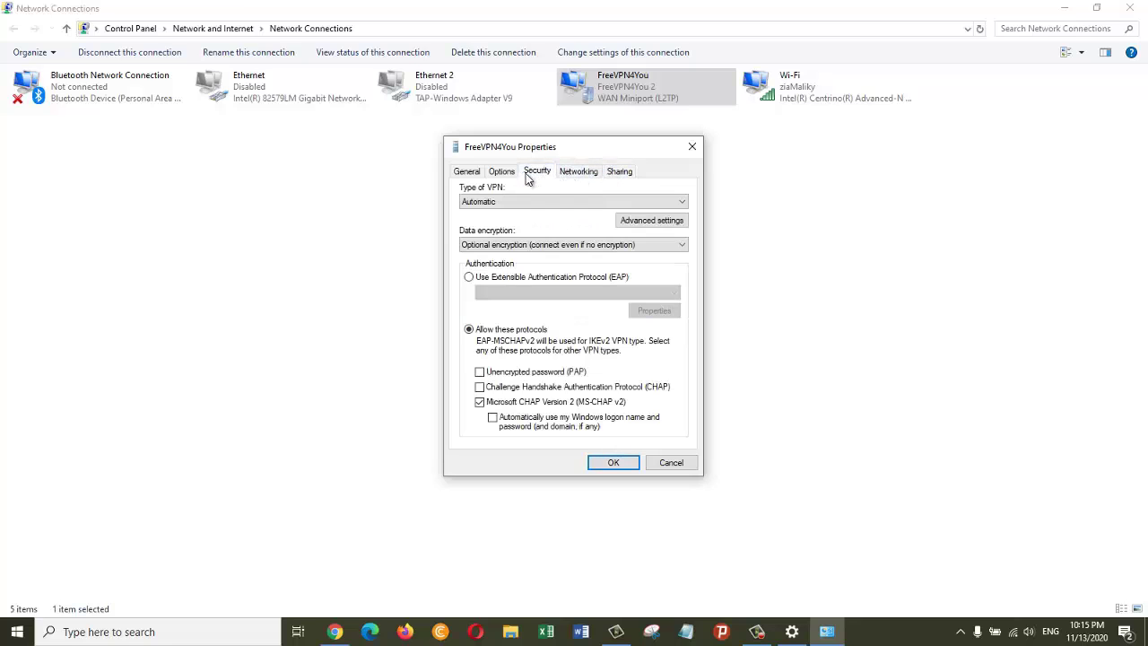
left_click(503, 174)
left_click(467, 172)
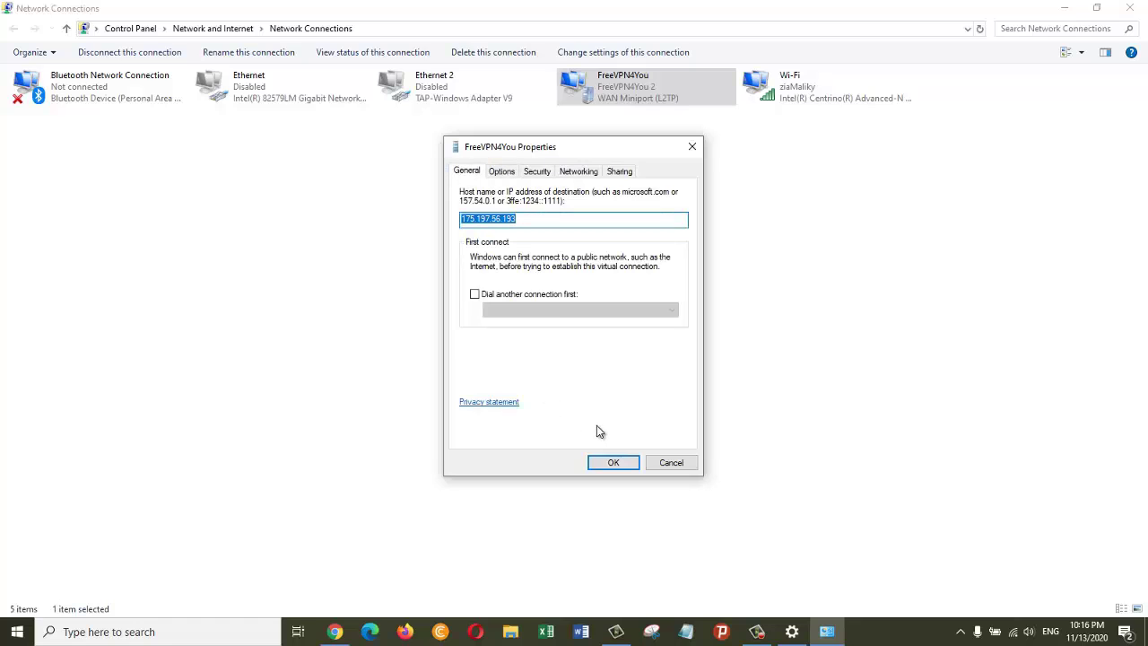
left_click(672, 461)
left_click(723, 349)
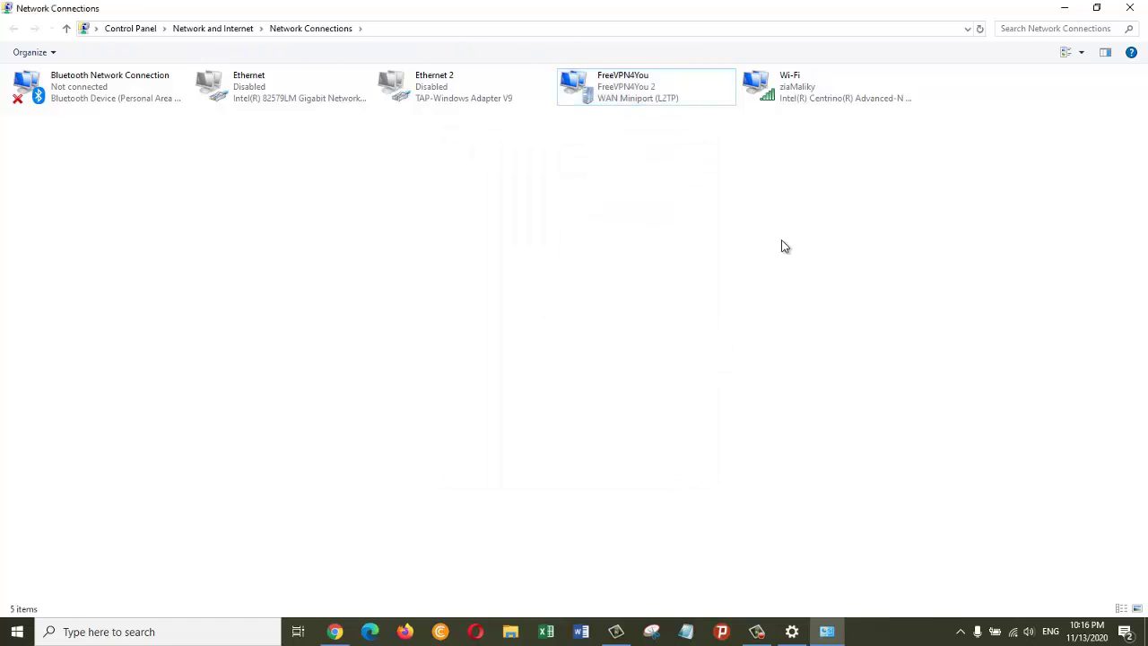
Step: Close Network Connections and reopen Settings at the Network & Internet VPN page
left_click(1142, 11)
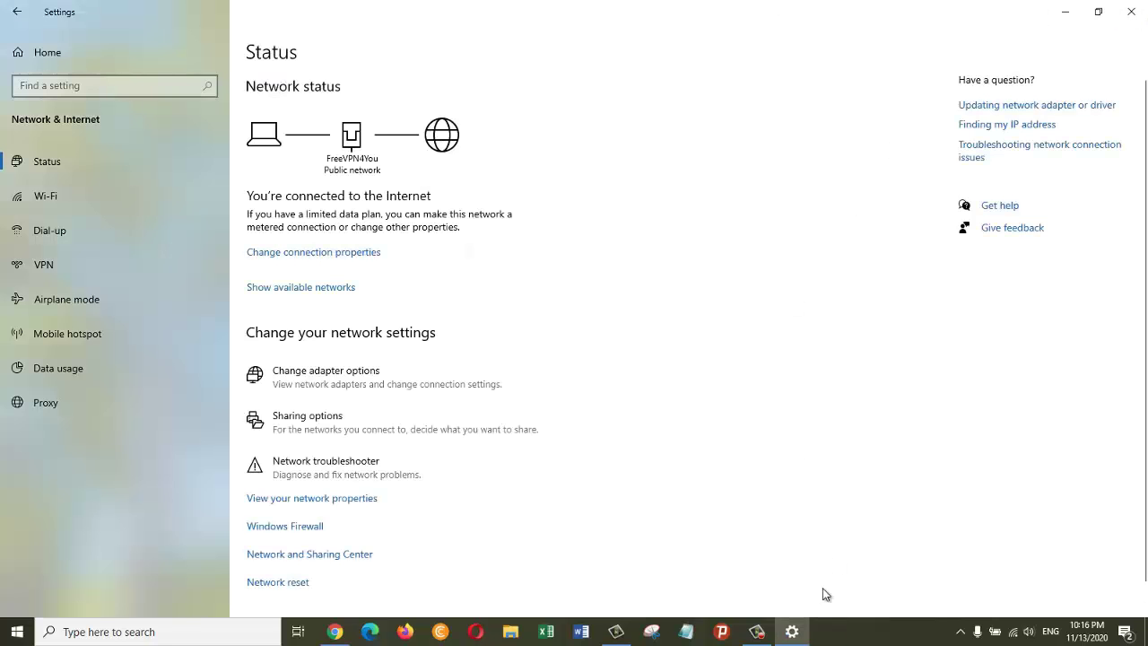
left_click(1131, 11)
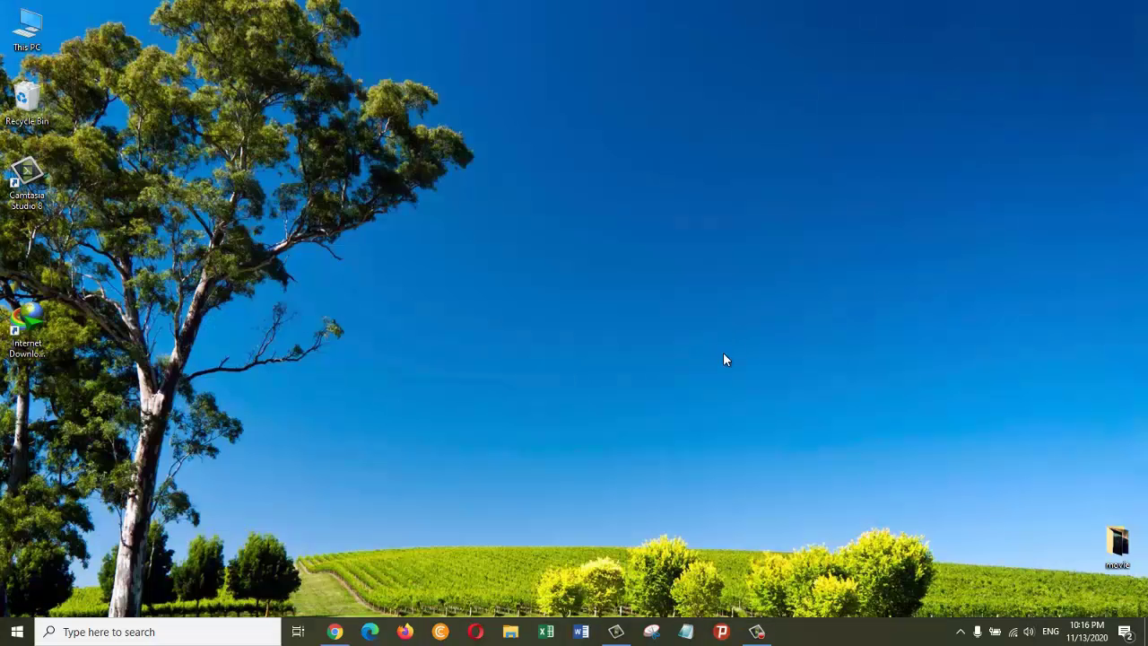
left_click(106, 629)
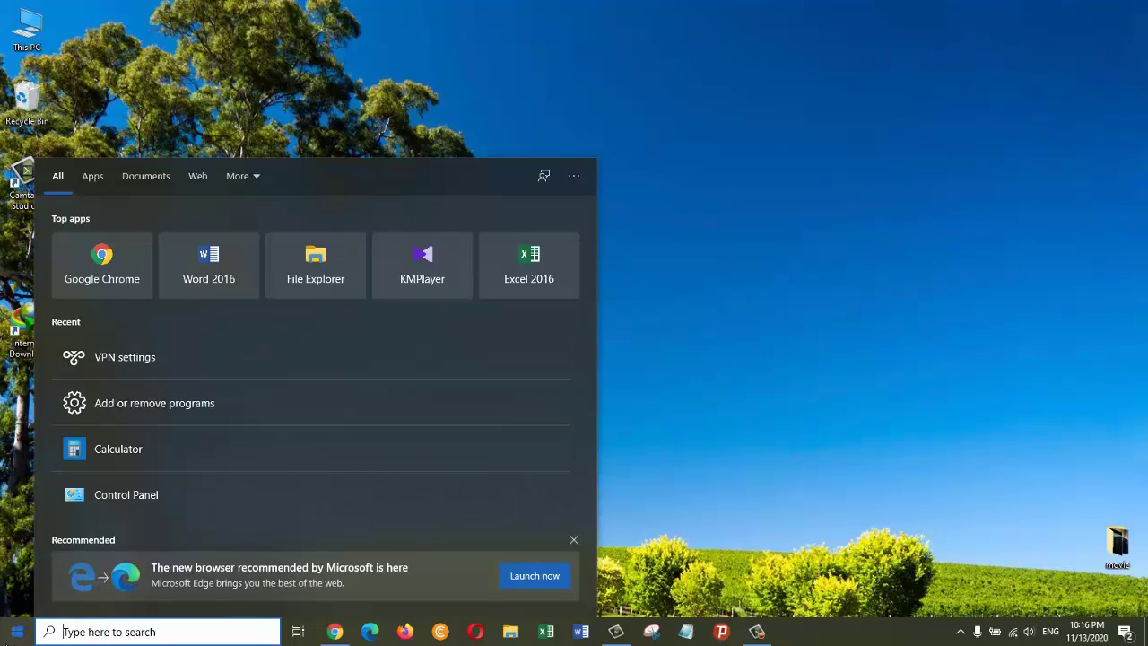
left_click(17, 631)
left_click(17, 567)
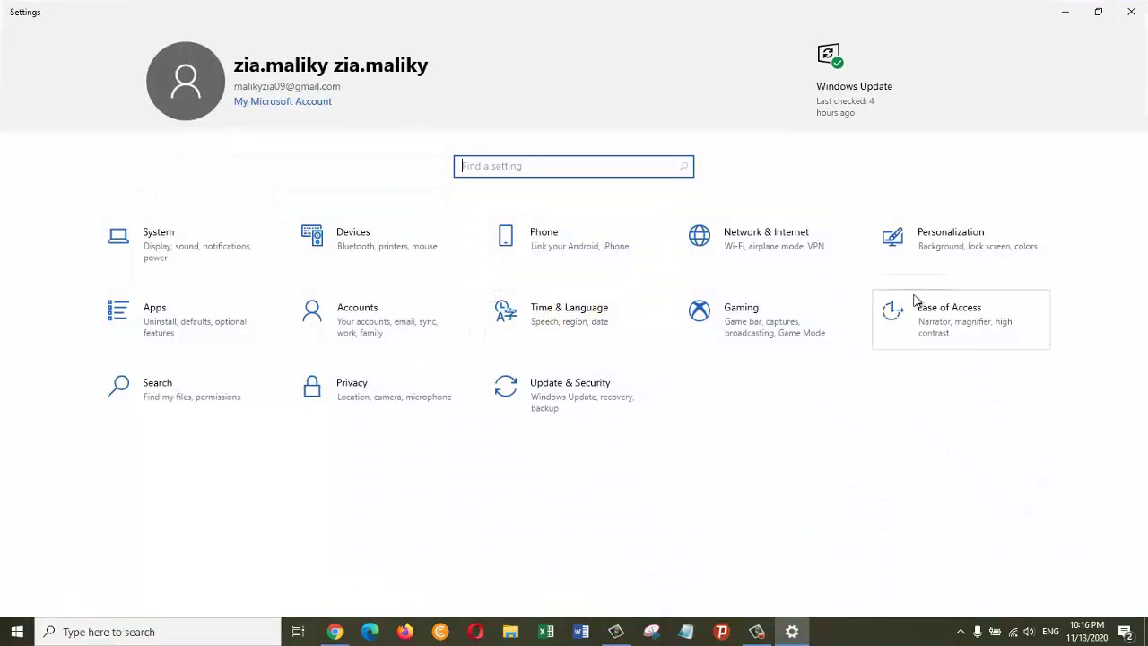
left_click(769, 248)
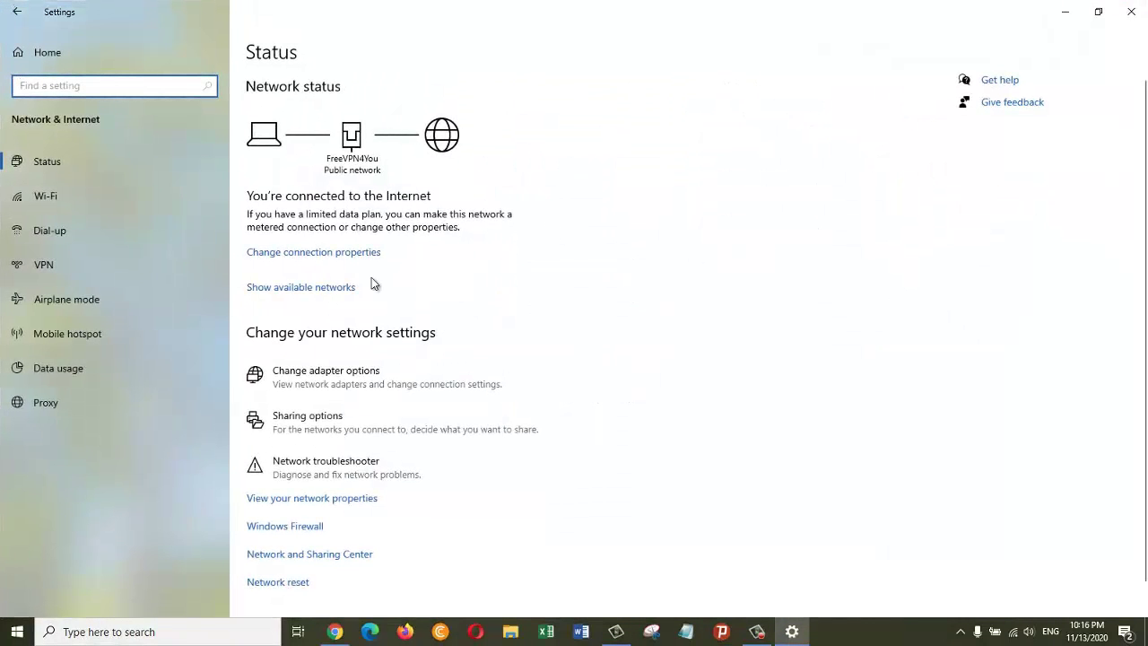
left_click(46, 261)
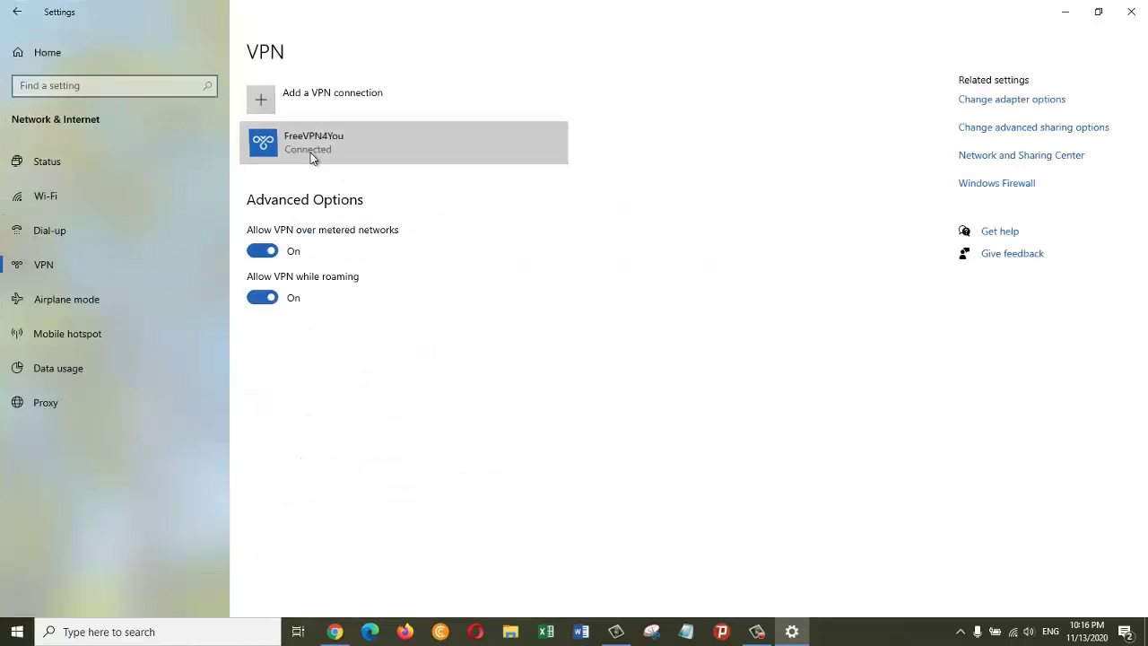
Step: Disconnect the FreeVPN4You VPN and remove it, confirming the removal
left_click(310, 153)
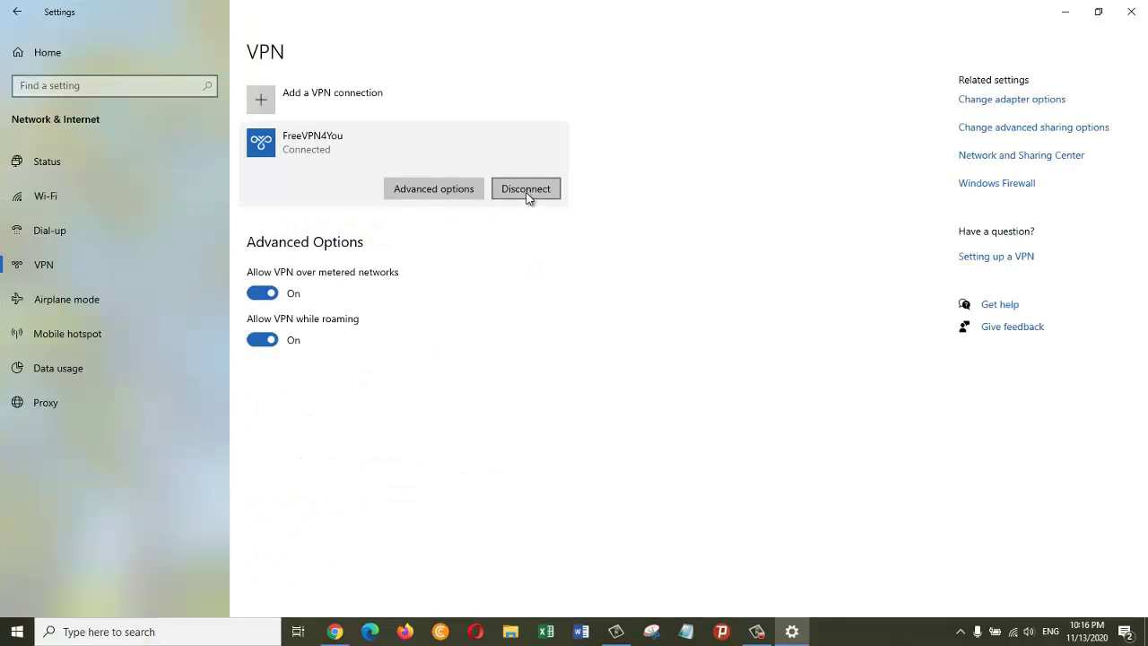
left_click(526, 190)
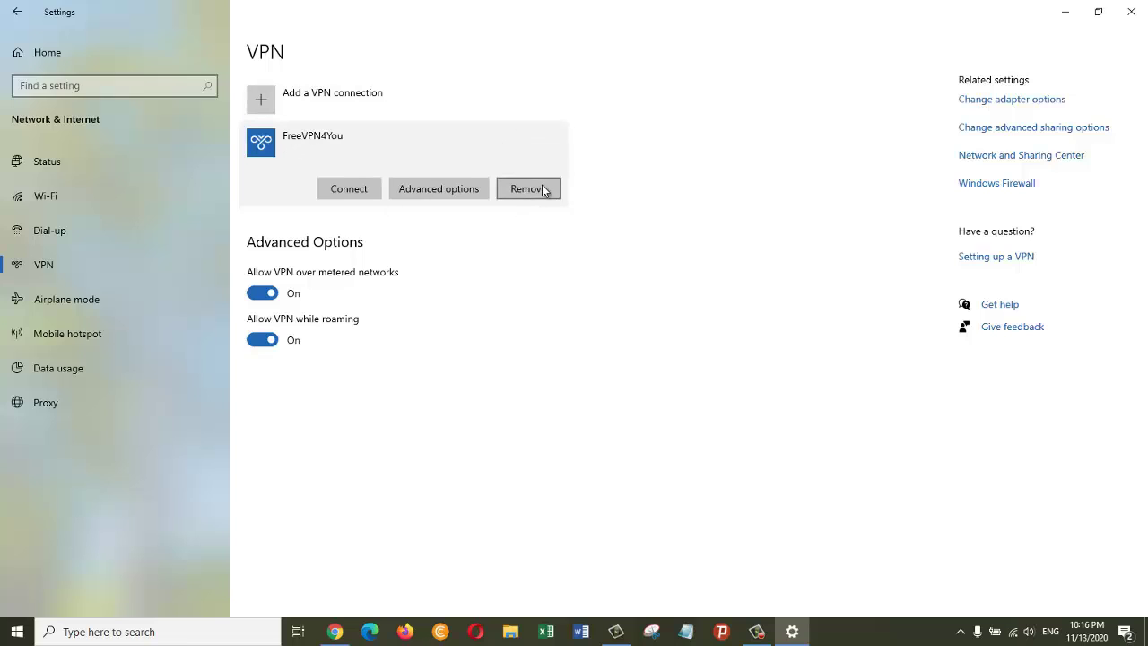
left_click(531, 191)
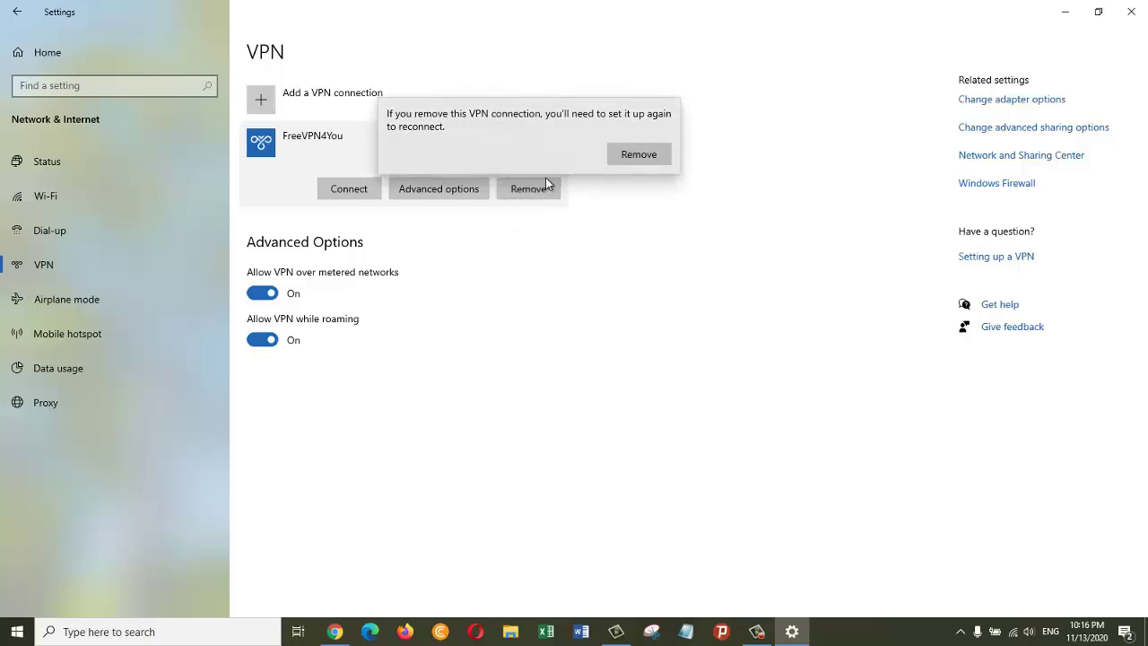
left_click(637, 155)
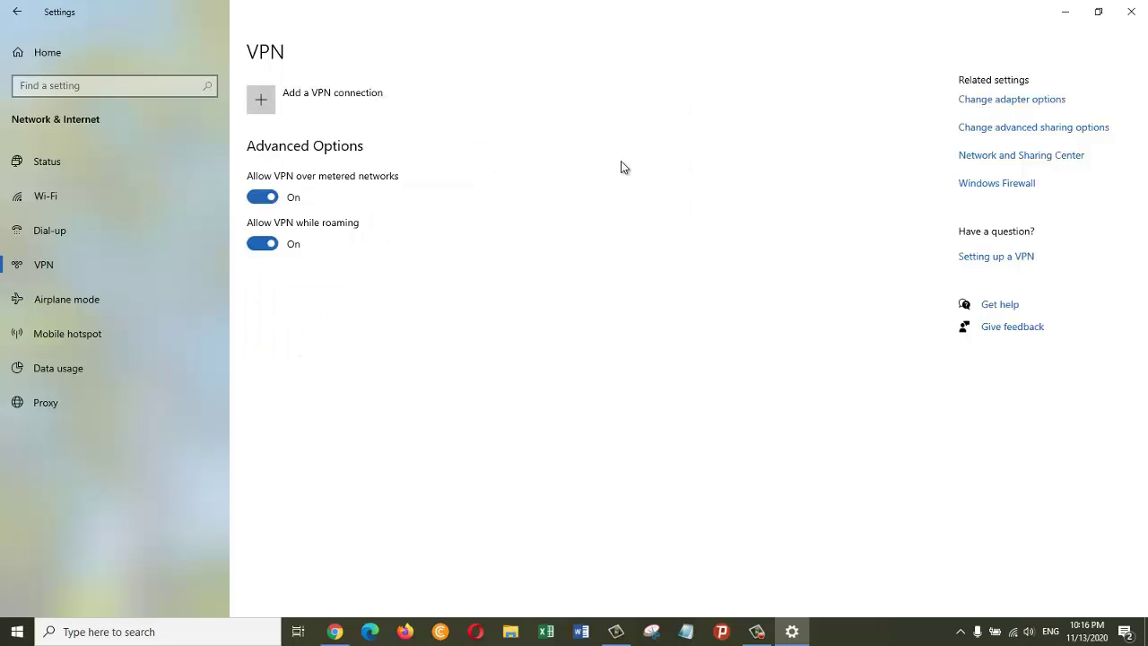